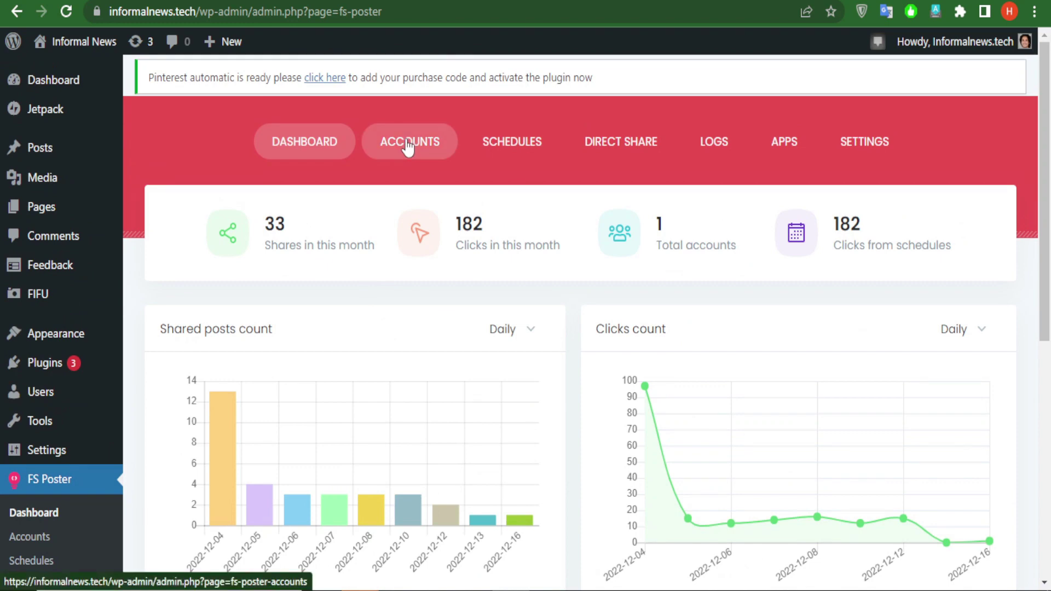
Step: View the social networks on the FS Poster Accounts page and display the connected Twitter account
scroll(506, 310, down, 5)
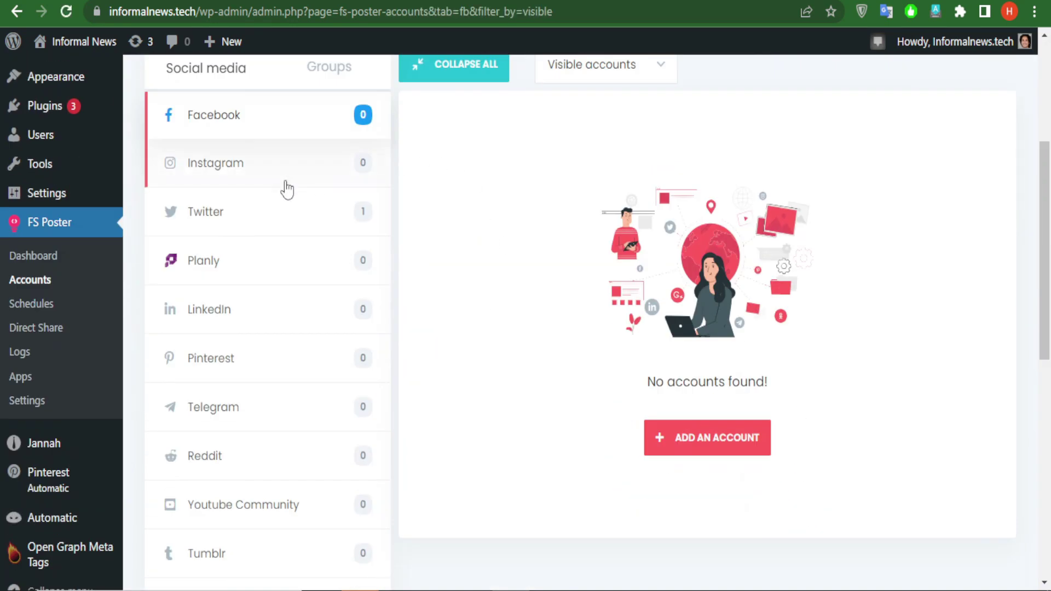
scroll(392, 269, up, 3)
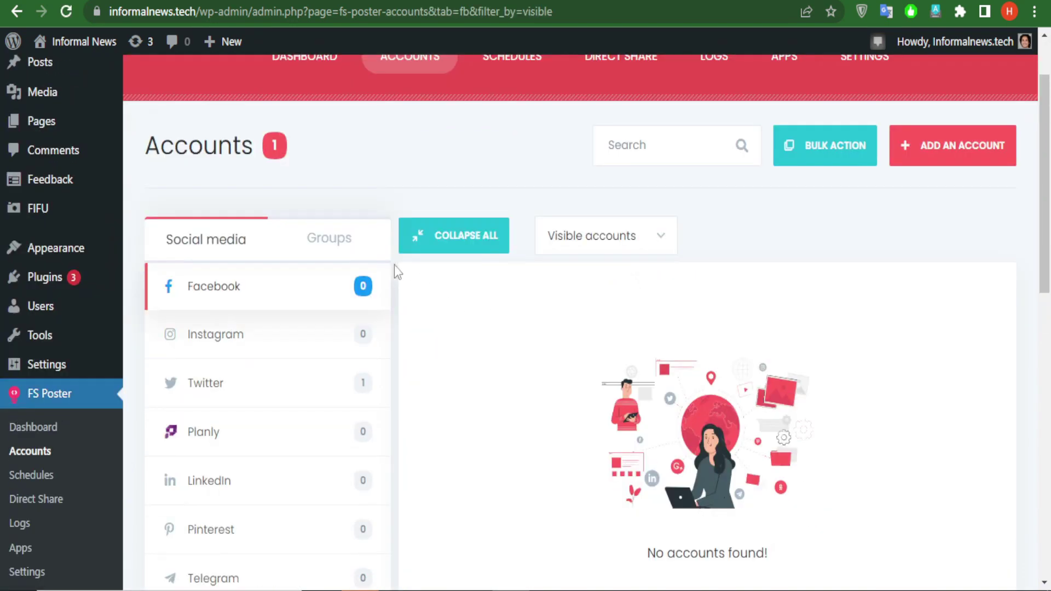
scroll(306, 307, down, 2)
click(275, 312)
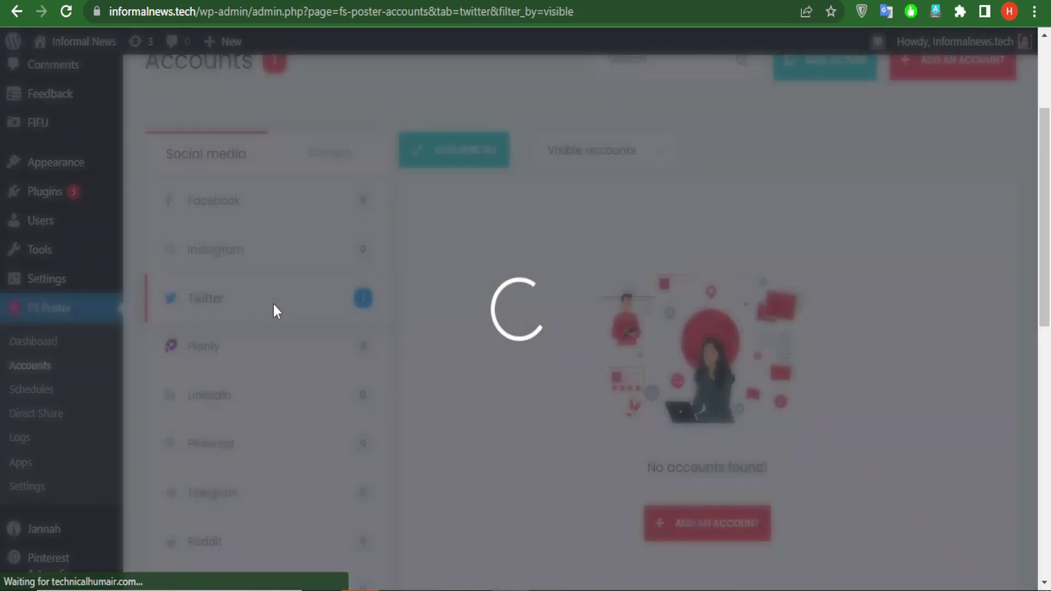
scroll(553, 283, up, 2)
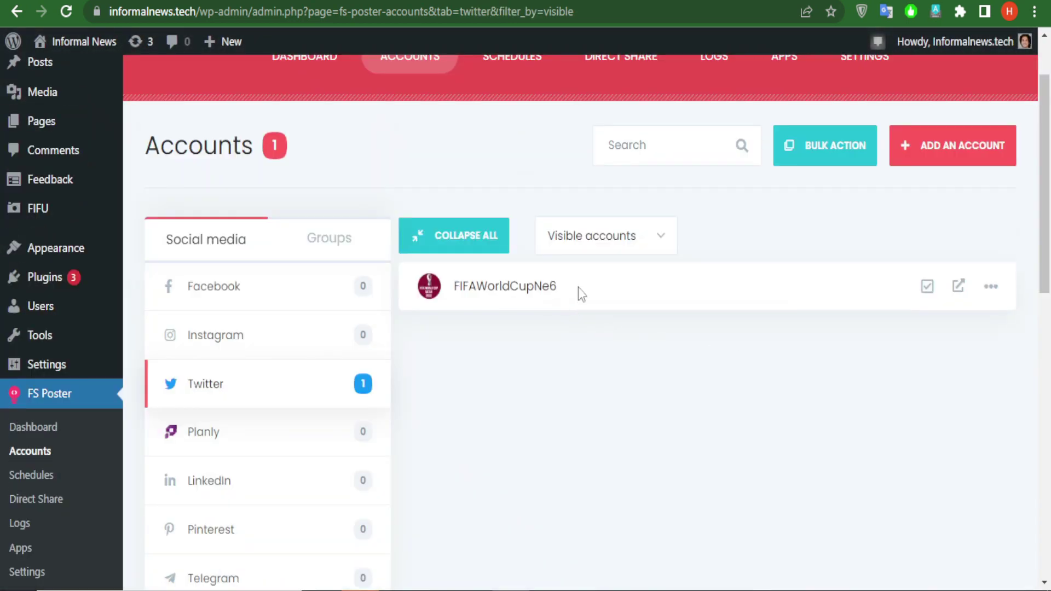
drag(578, 287, 446, 298)
Step: Switch to the FIFA World Cup News profile on Twitter and review its profile details and shared tweets
click(585, 386)
click(555, 585)
scroll(469, 329, up, 5)
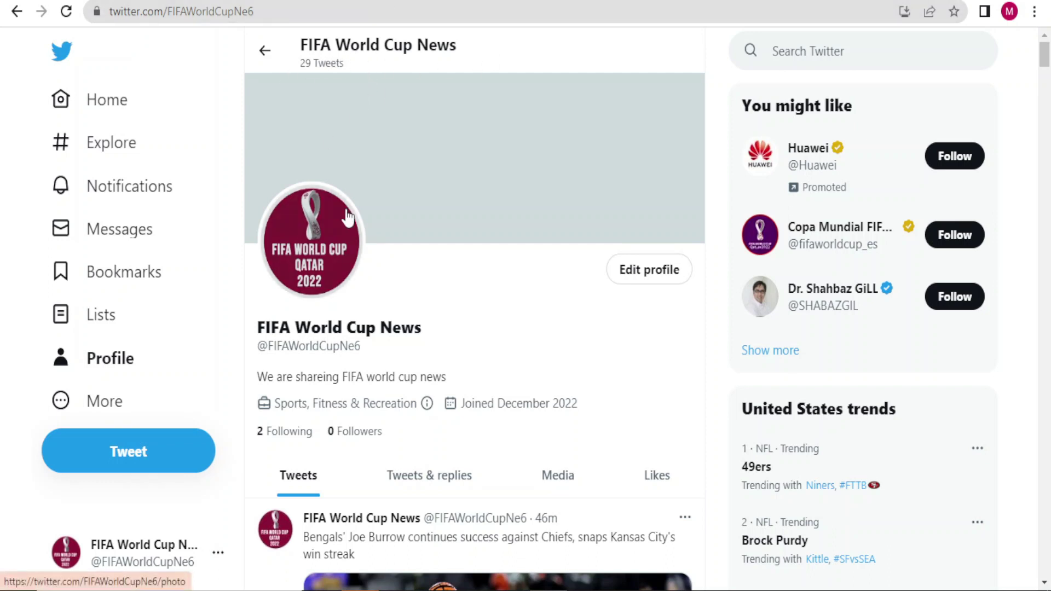
scroll(557, 306, down, 5)
scroll(488, 300, up, 1)
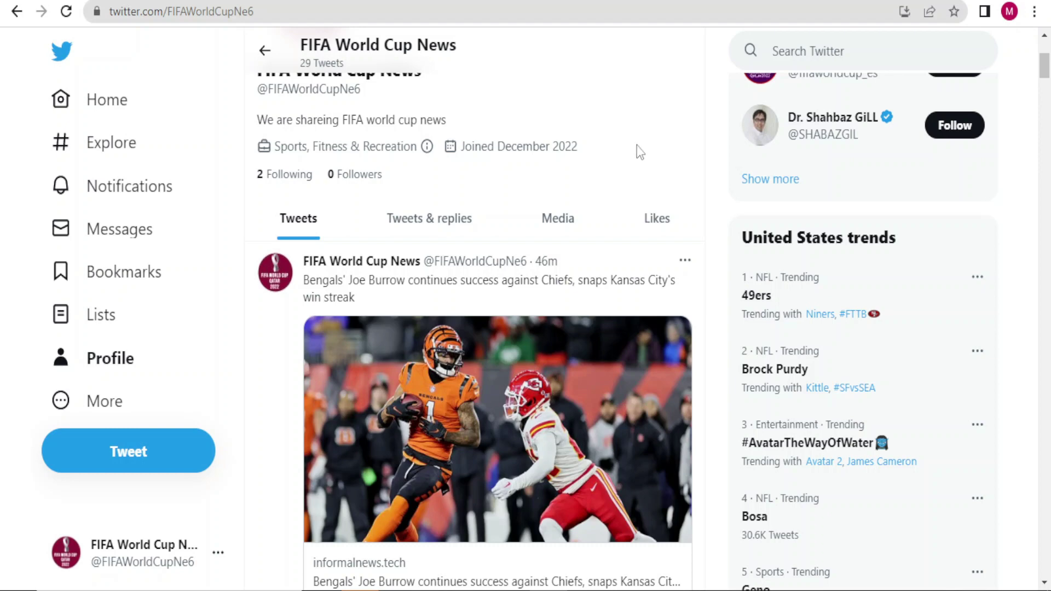
scroll(550, 353, down, 5)
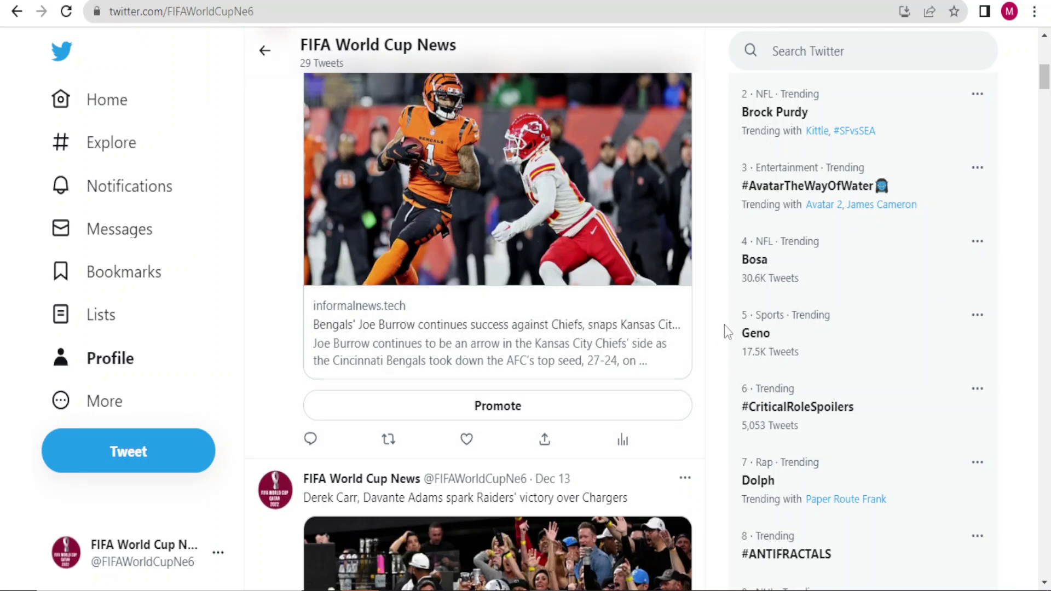
scroll(547, 369, up, 4)
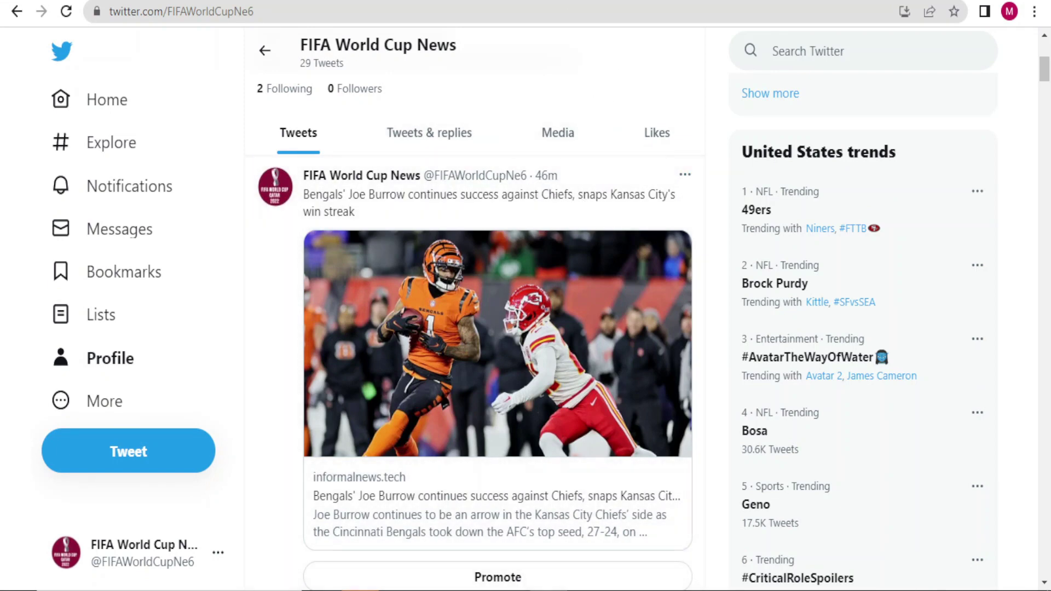
Step: Switch to the Alcash Zone YouTube channel and browse its created playlists
key(alt+Tab)
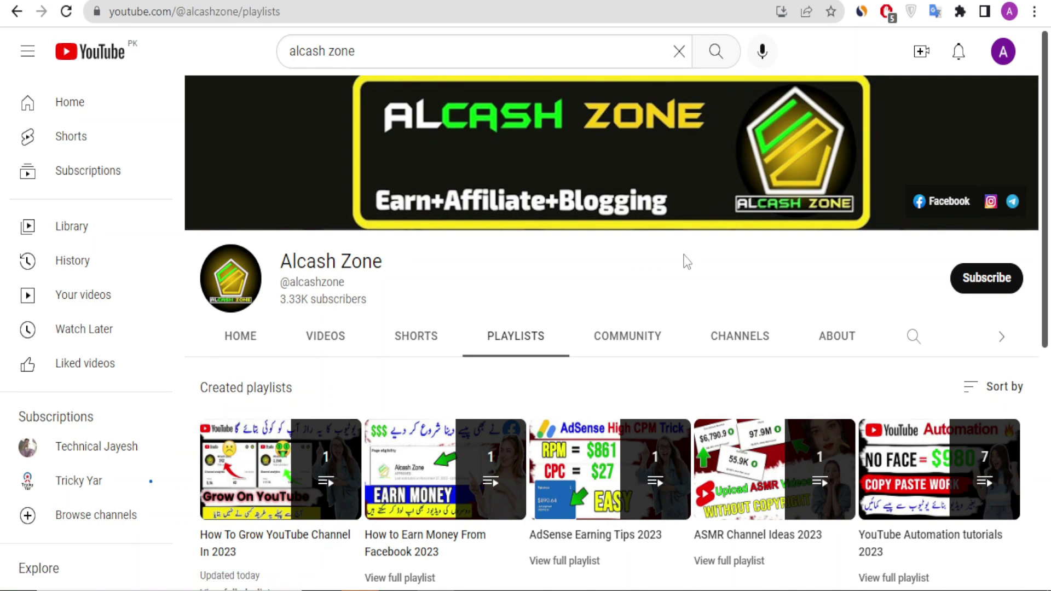
scroll(687, 262, down, 7)
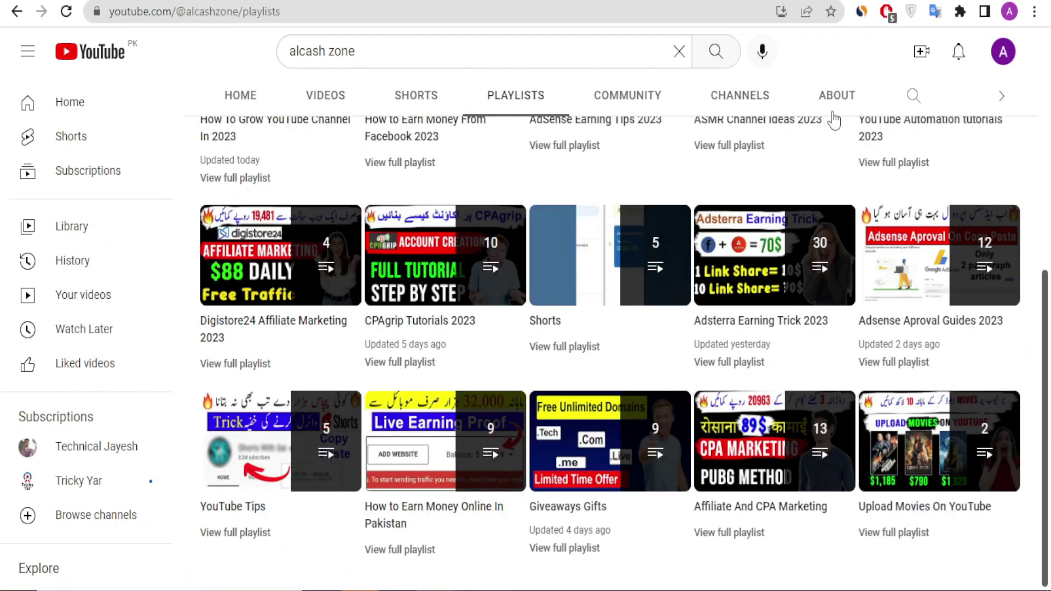
scroll(689, 586, up, 3)
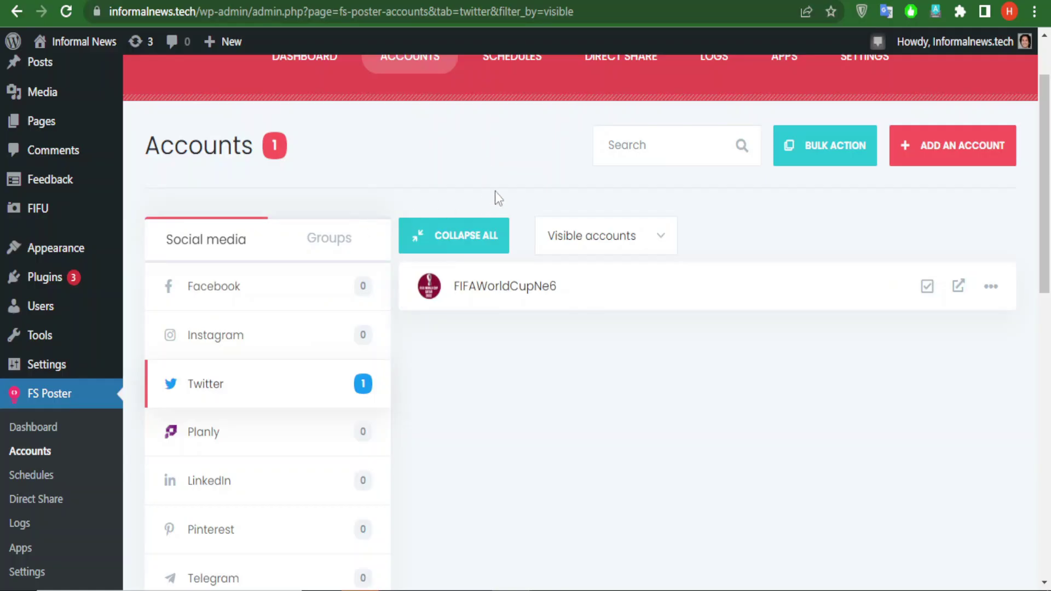
Step: Review the list of social networks on the FS Poster Accounts page of the informalnews.tech site
scroll(494, 192, up, 2)
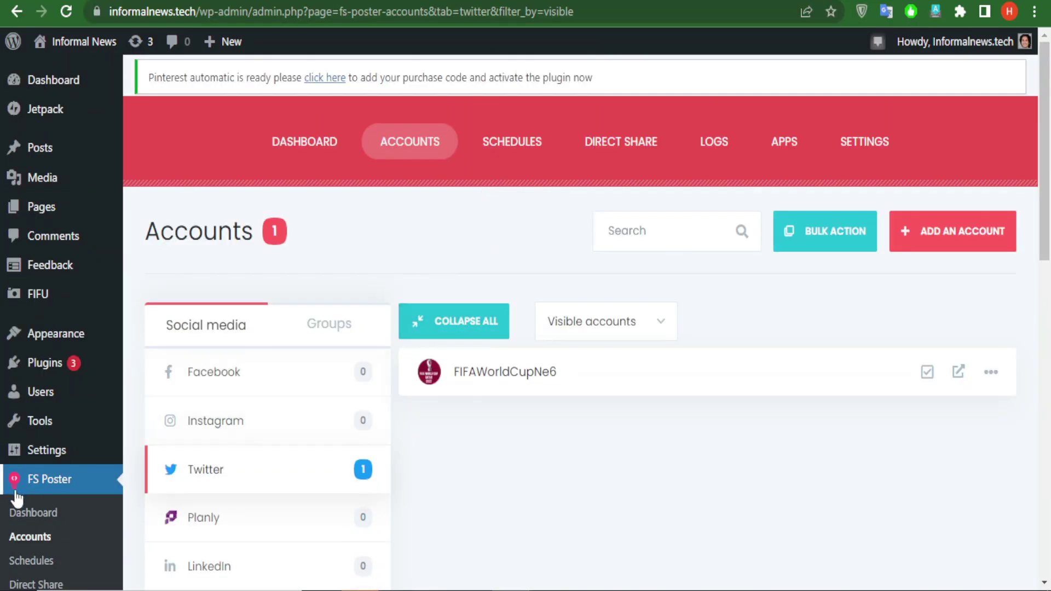
scroll(14, 490, down, 5)
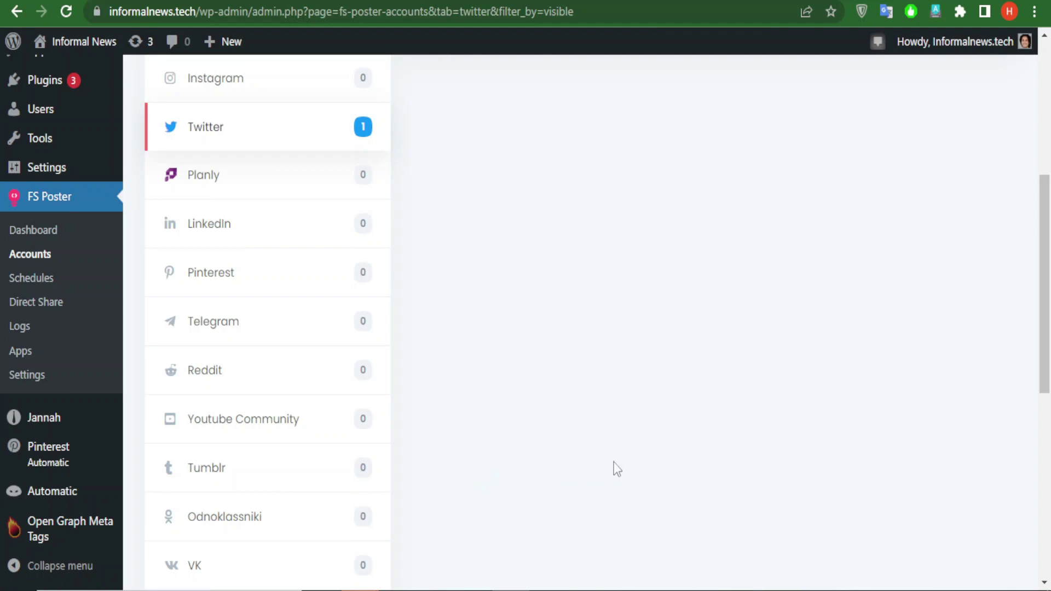
scroll(514, 236, up, 6)
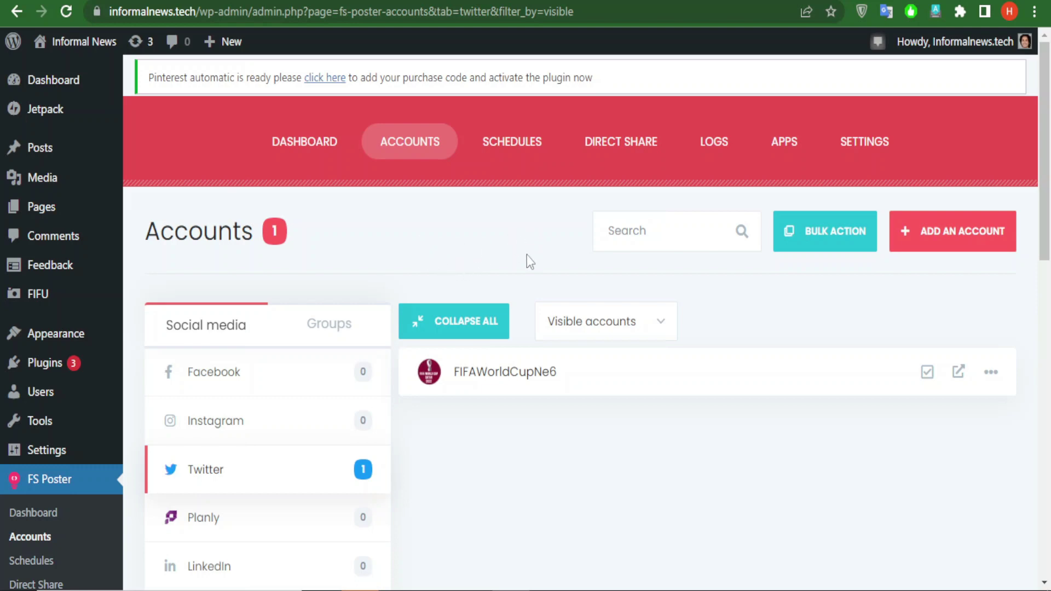
scroll(527, 255, down, 6)
scroll(528, 350, up, 6)
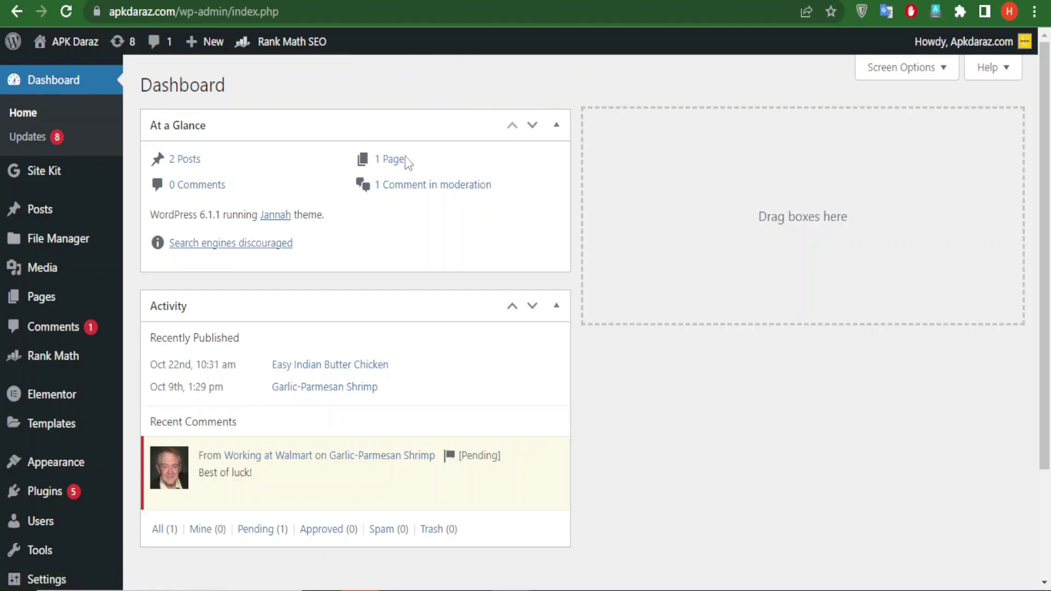
Step: Open the plugin upload form on the Add Plugins page of the apkdaraz.com WordPress site
scroll(237, 415, down, 3)
scroll(233, 408, up, 3)
scroll(19, 476, down, 3)
mouse_move(35, 364)
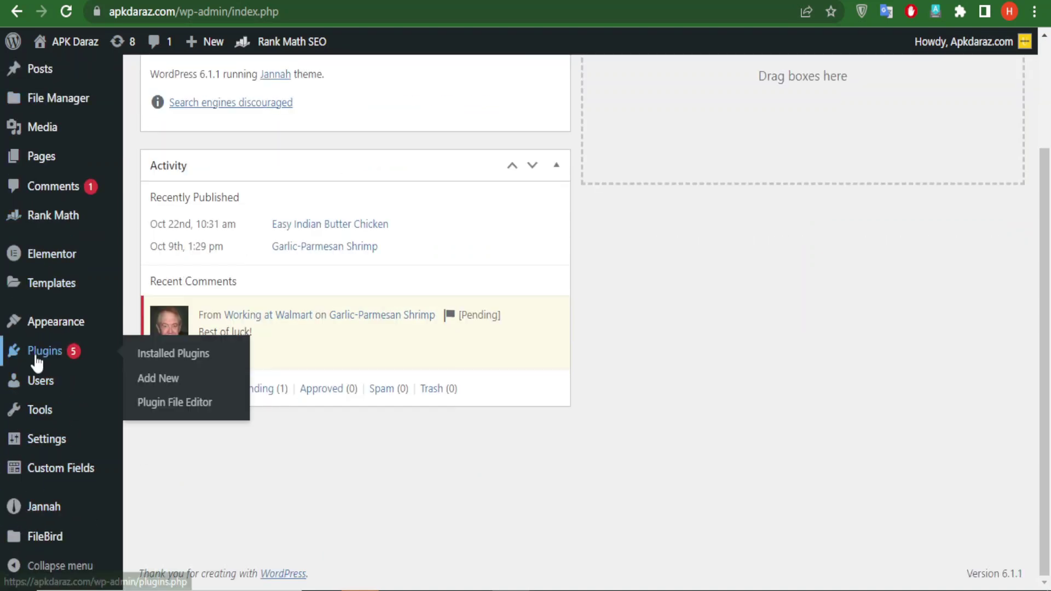
click(154, 383)
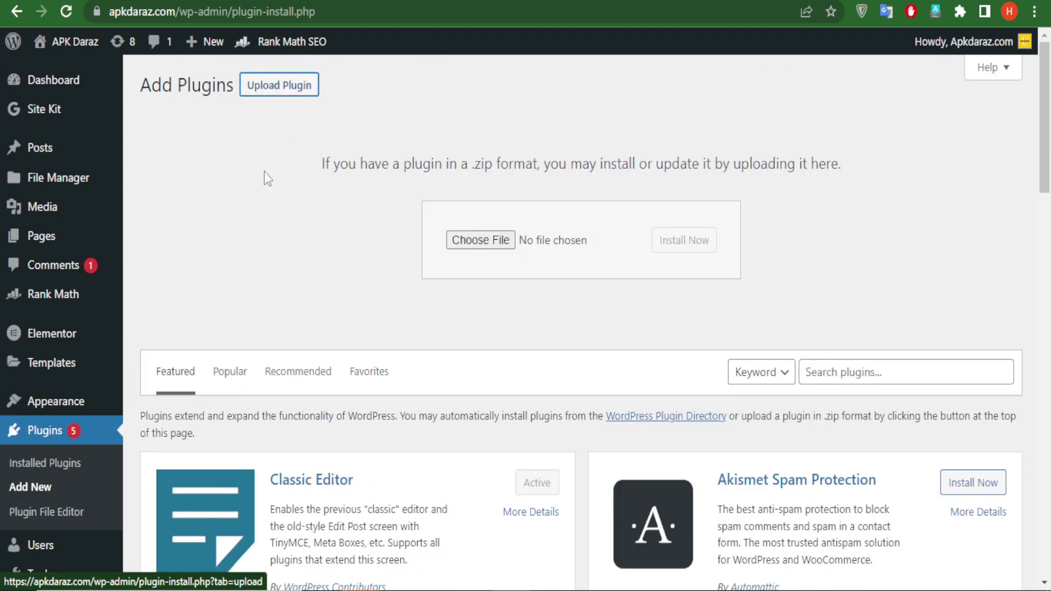
Step: Install the plugin from the ZIP file "fs-poster by Alcash Zone" and activate it
click(481, 242)
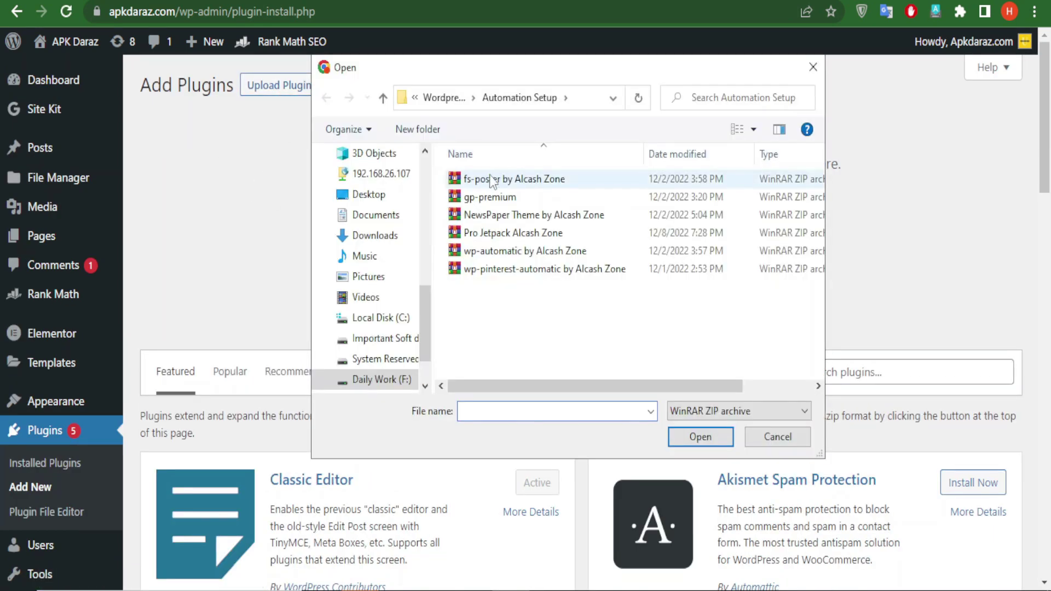
click(519, 186)
click(711, 438)
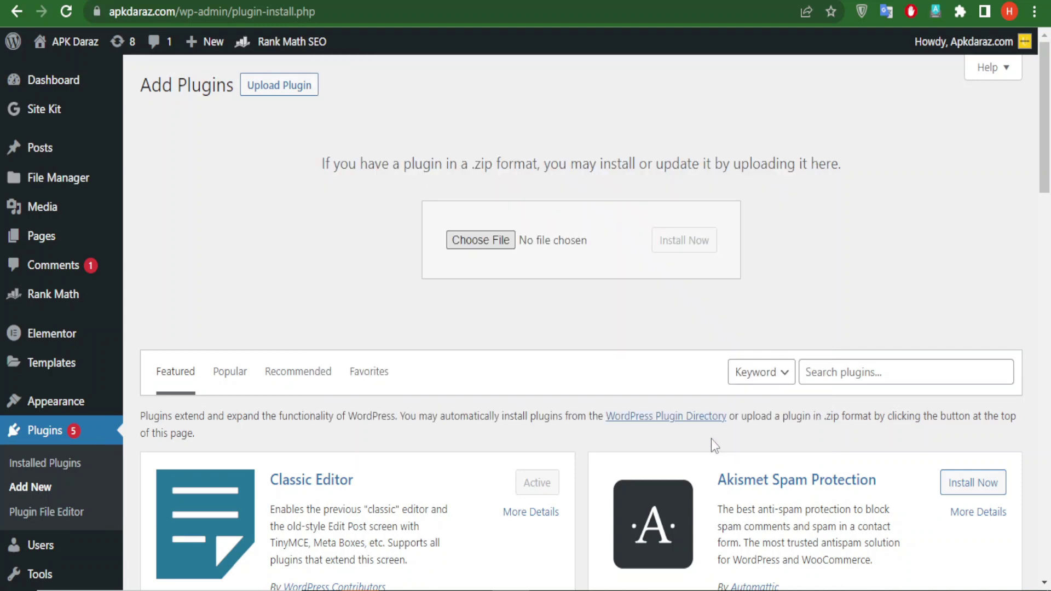
click(685, 240)
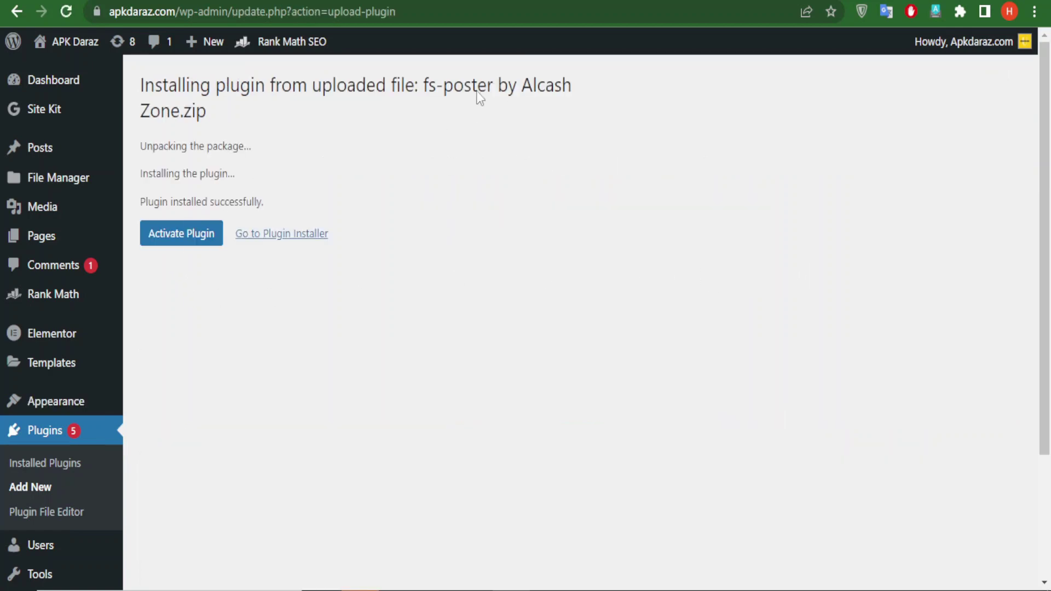
drag(422, 82, 465, 127)
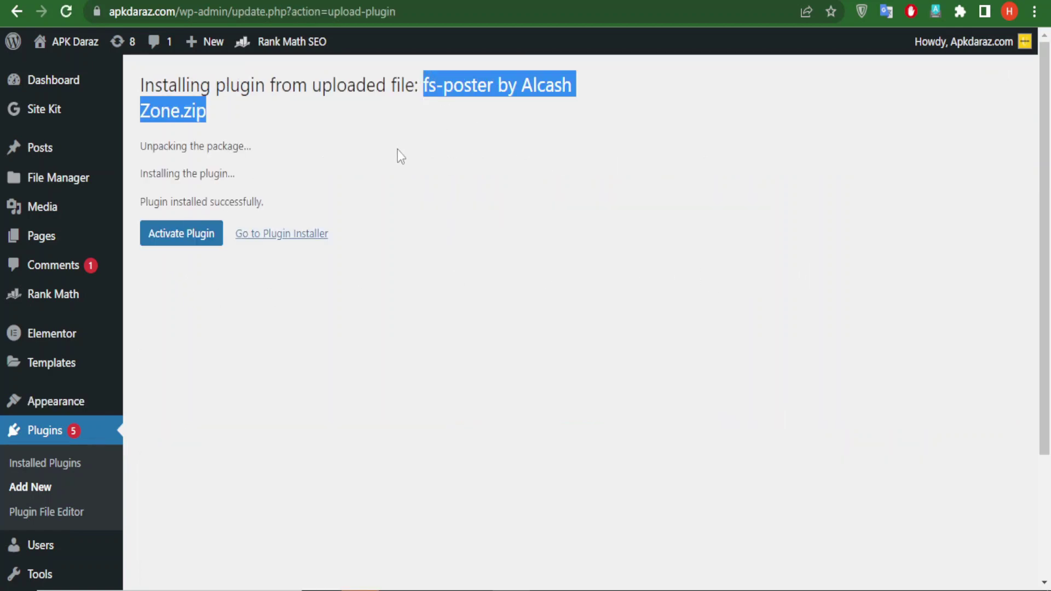
click(171, 244)
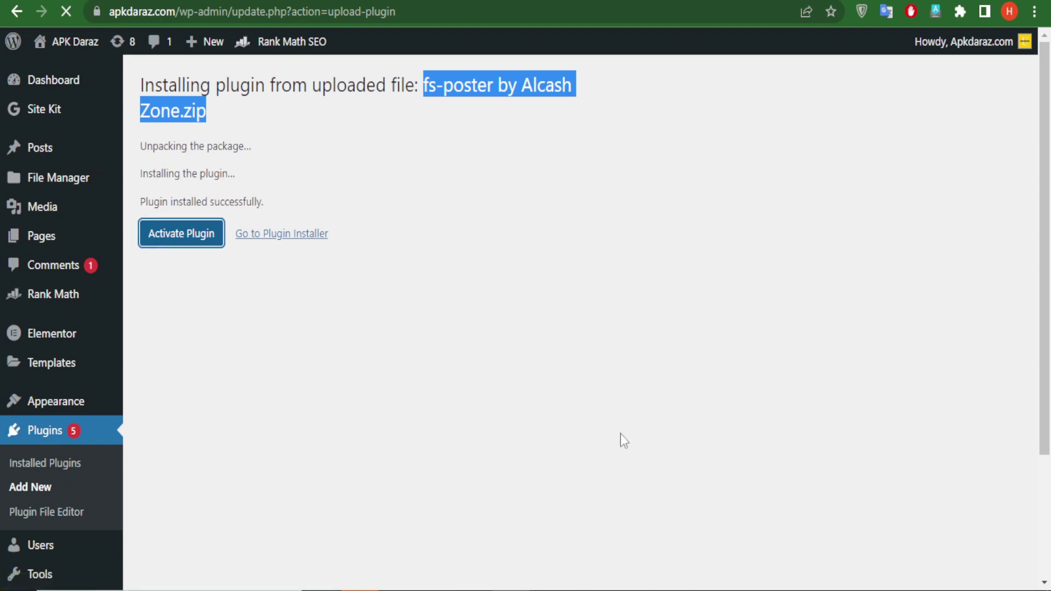
Step: Open the Accounts page of FS Poster and look through all the social networks it lists
mouse_move(67, 477)
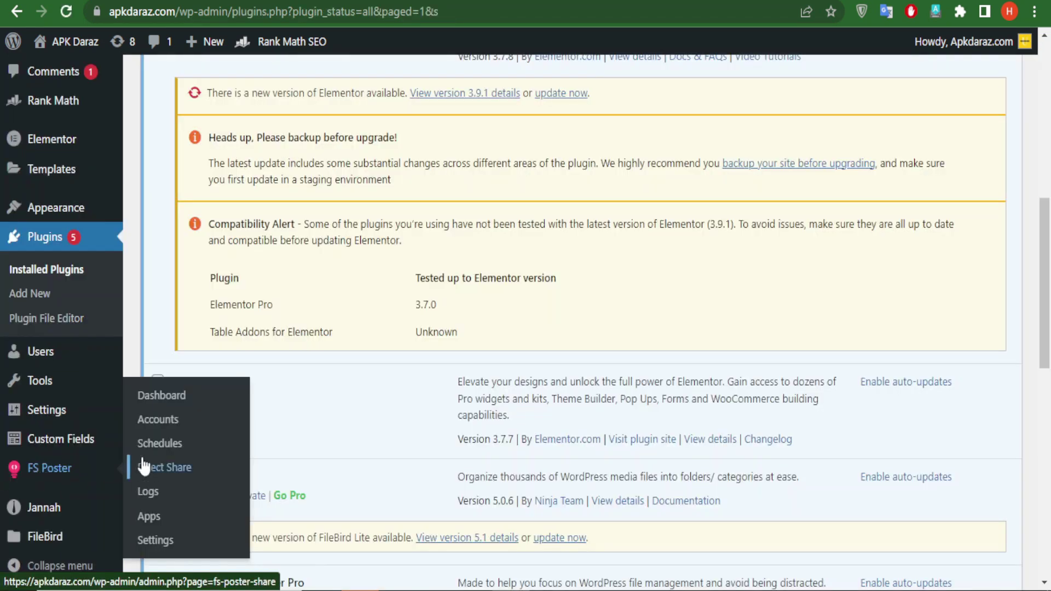
click(165, 419)
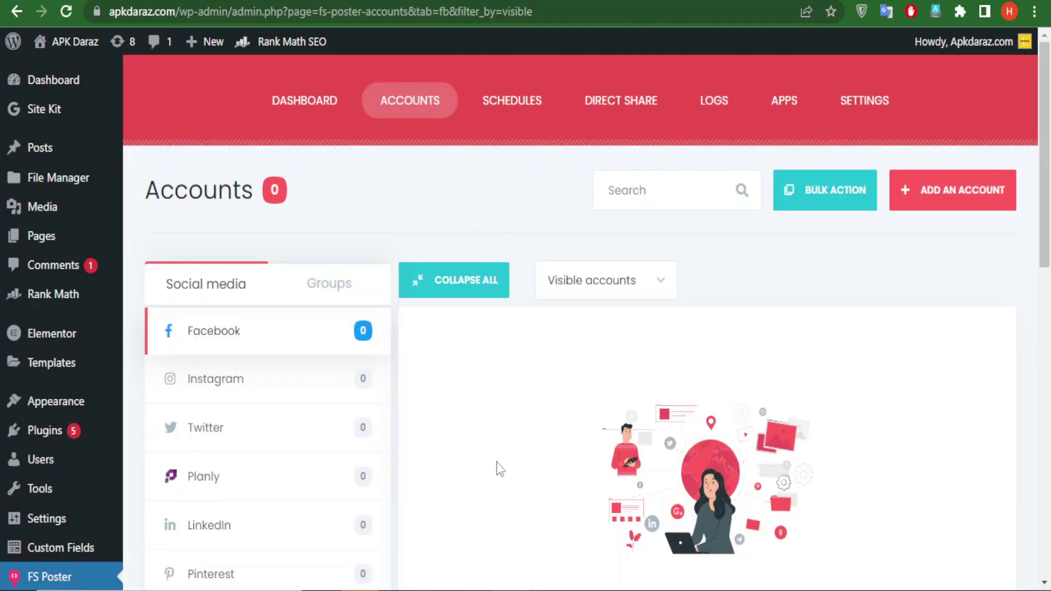
scroll(577, 338, down, 8)
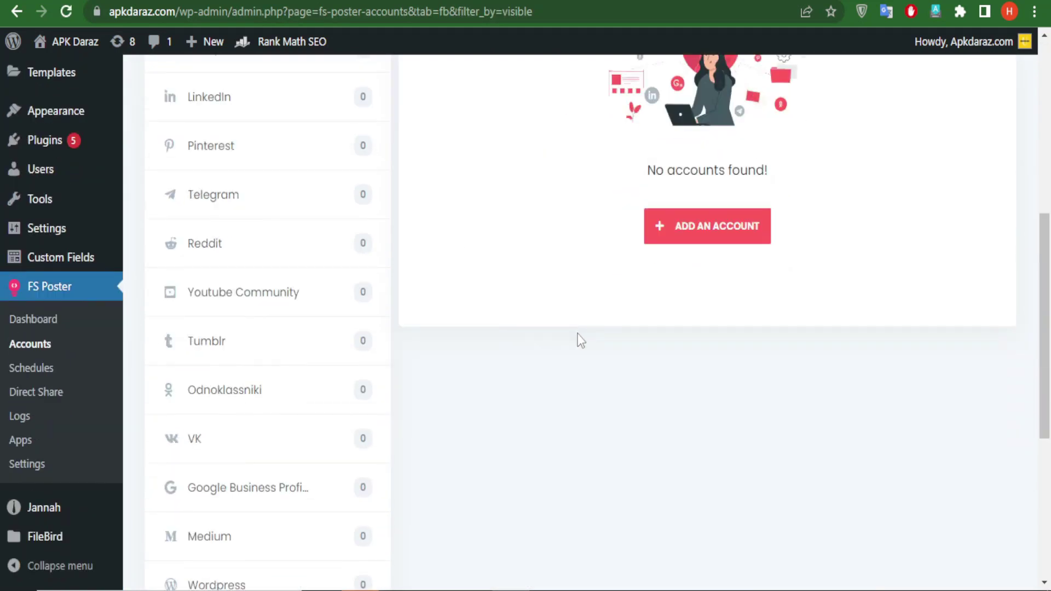
scroll(251, 298, down, 6)
scroll(244, 482, up, 6)
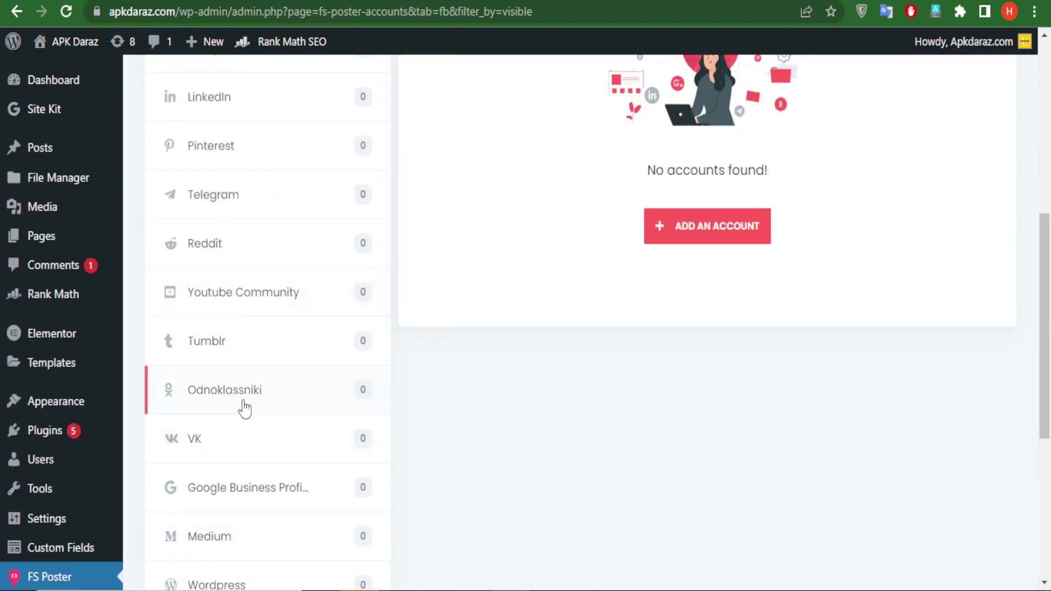
scroll(343, 215, up, 8)
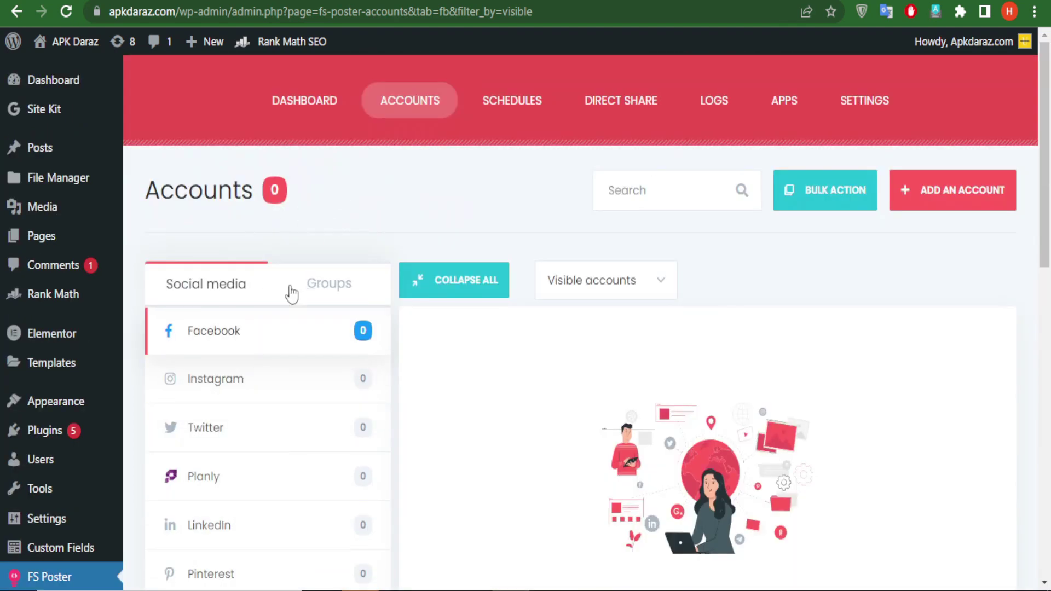
scroll(270, 328, down, 6)
scroll(228, 398, up, 6)
Step: Start adding a Twitter account to FS Poster, choosing the Cookie method without a custom app, and activate the auth_token field
click(237, 432)
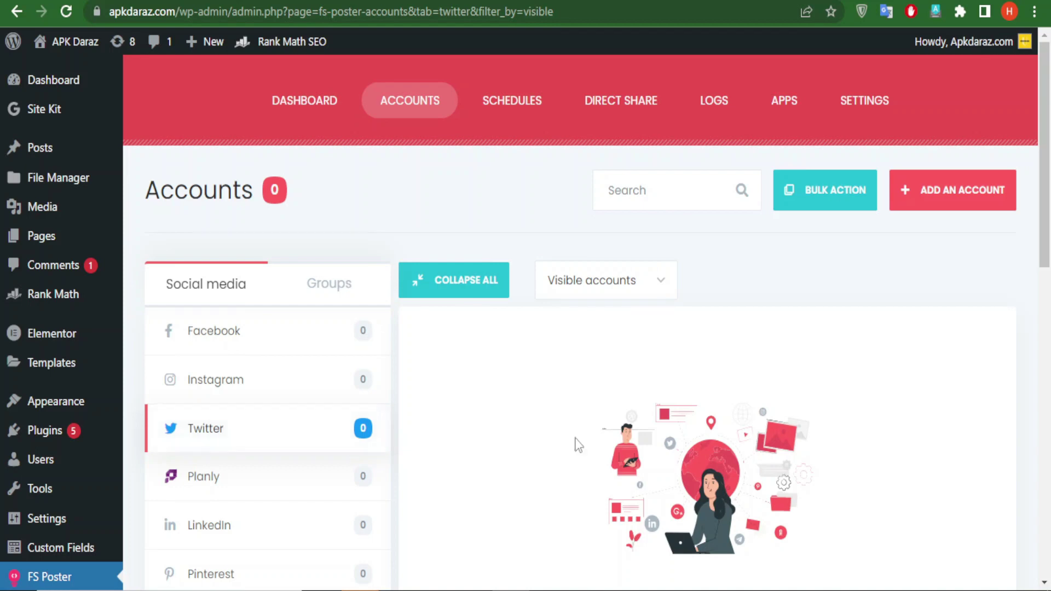
click(977, 195)
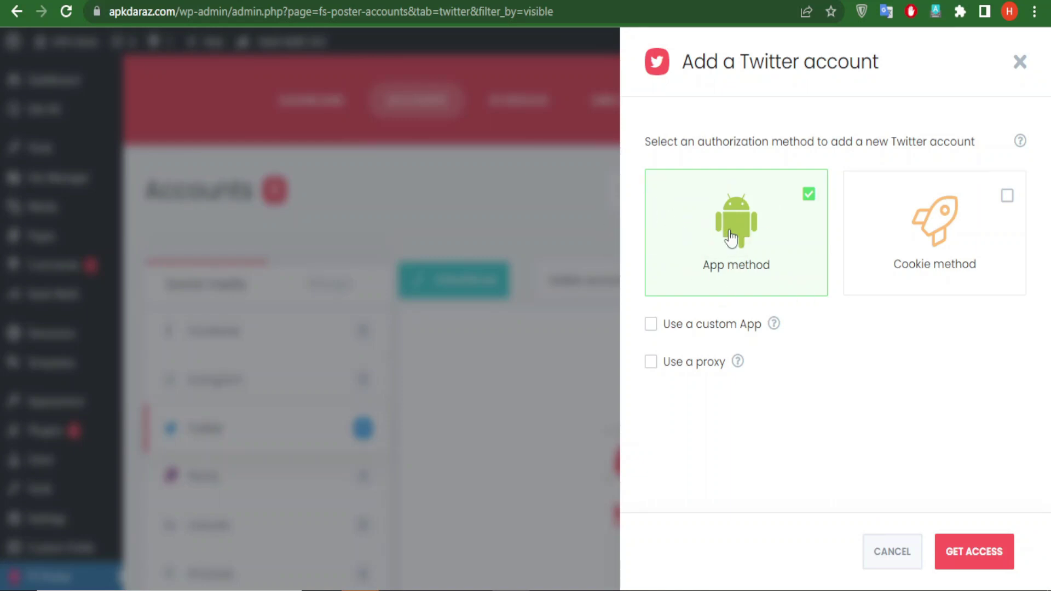
click(651, 327)
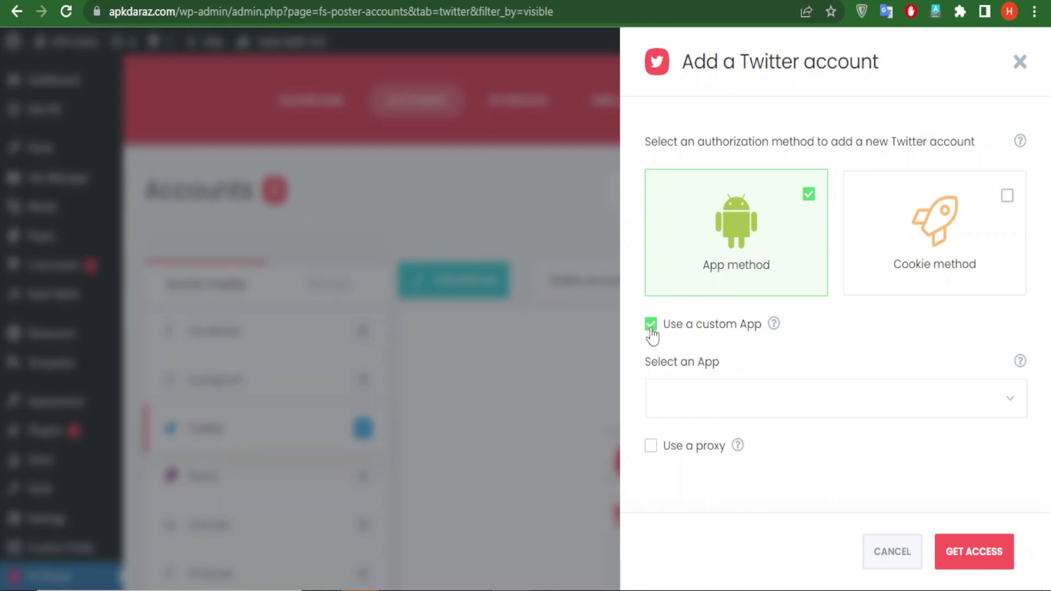
click(650, 328)
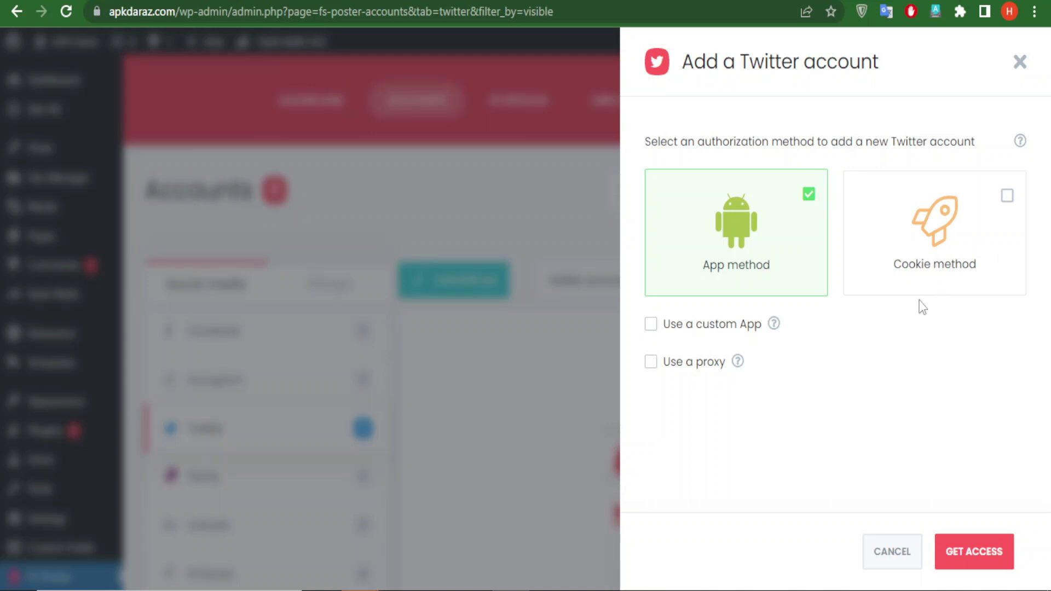
click(1005, 198)
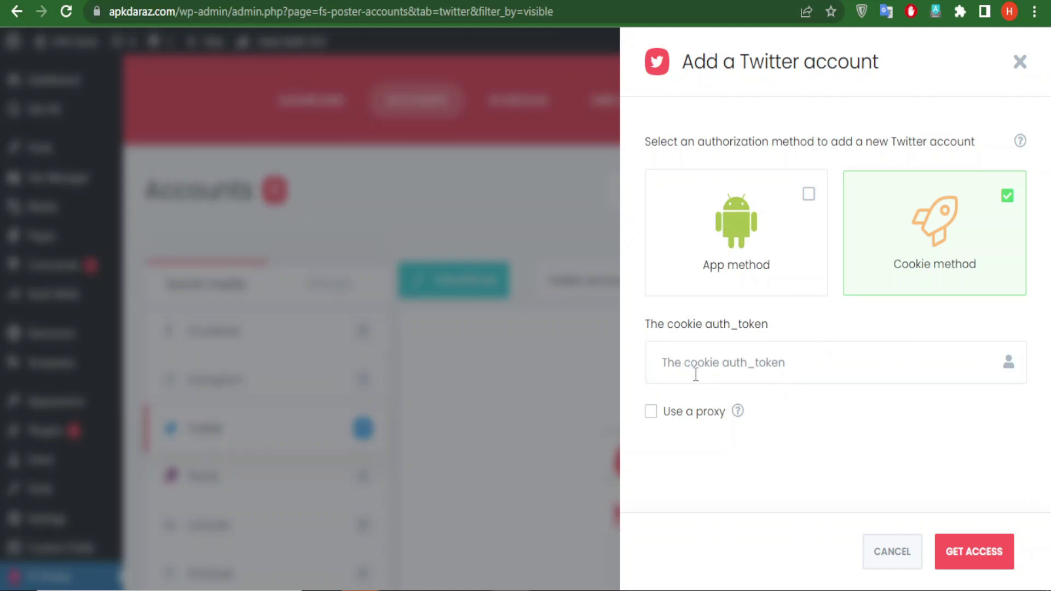
drag(641, 326, 772, 333)
click(736, 376)
key(alt+Tab)
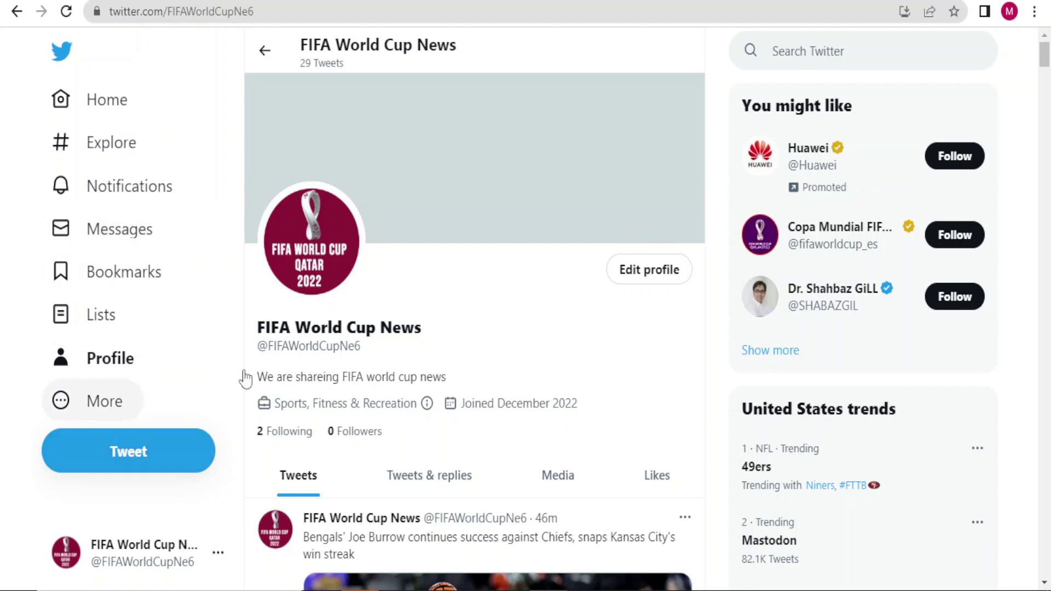
right_click(495, 317)
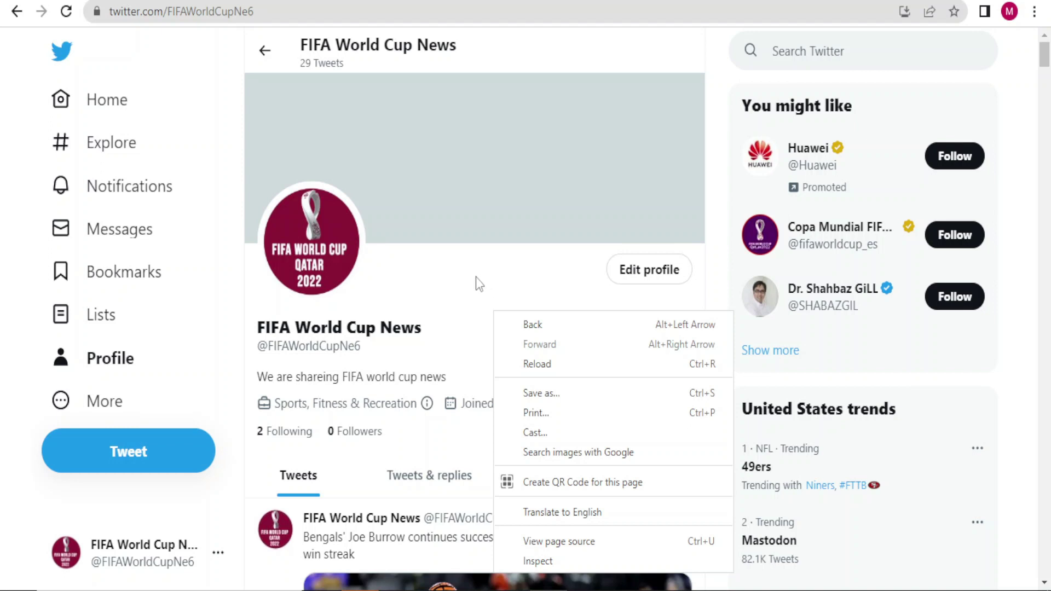
right_click(489, 286)
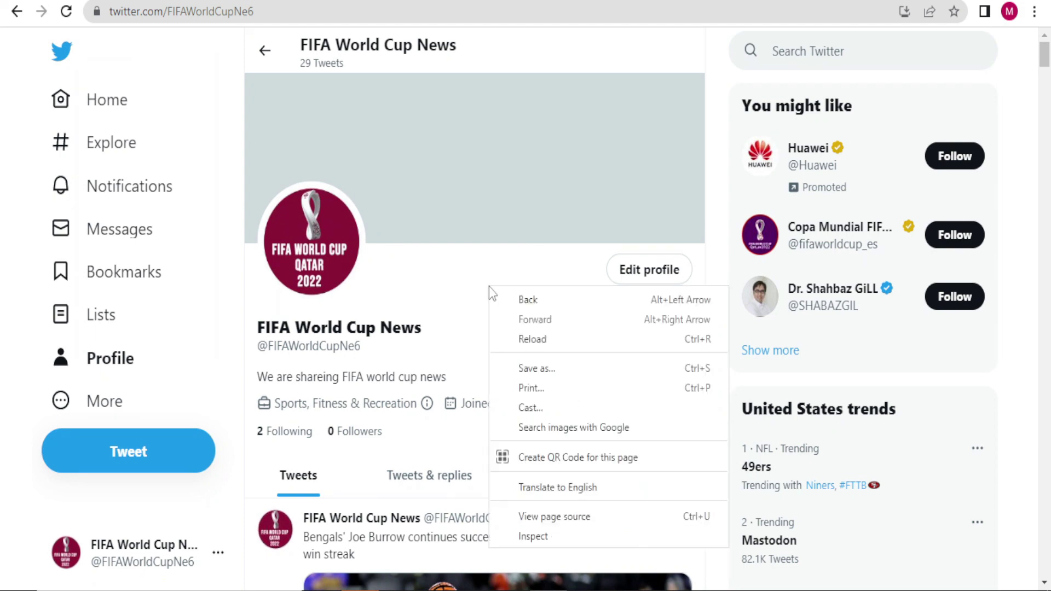
click(533, 538)
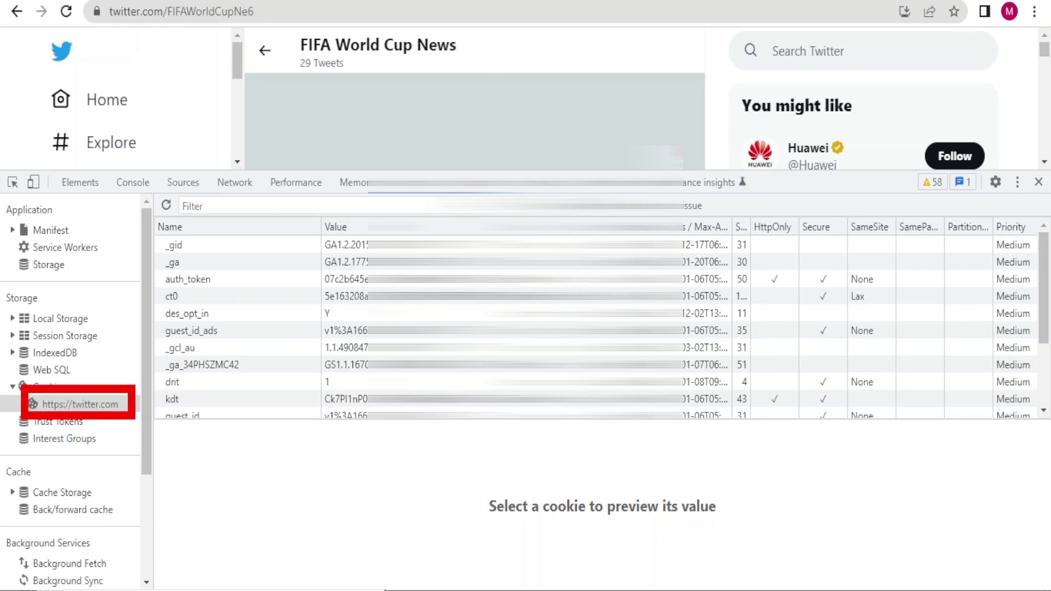
scroll(247, 386, down, 3)
scroll(246, 389, up, 3)
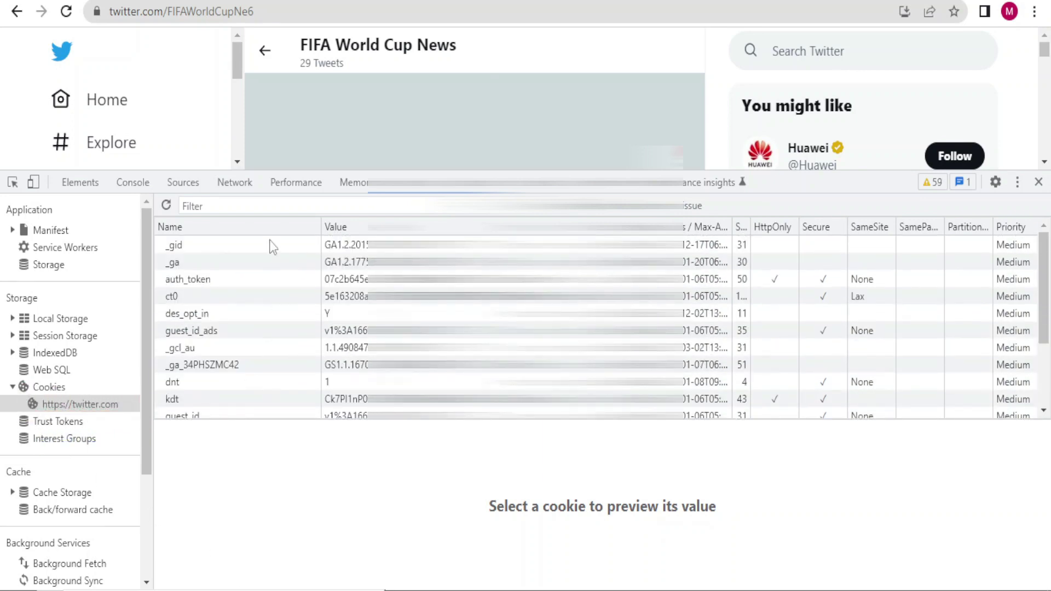
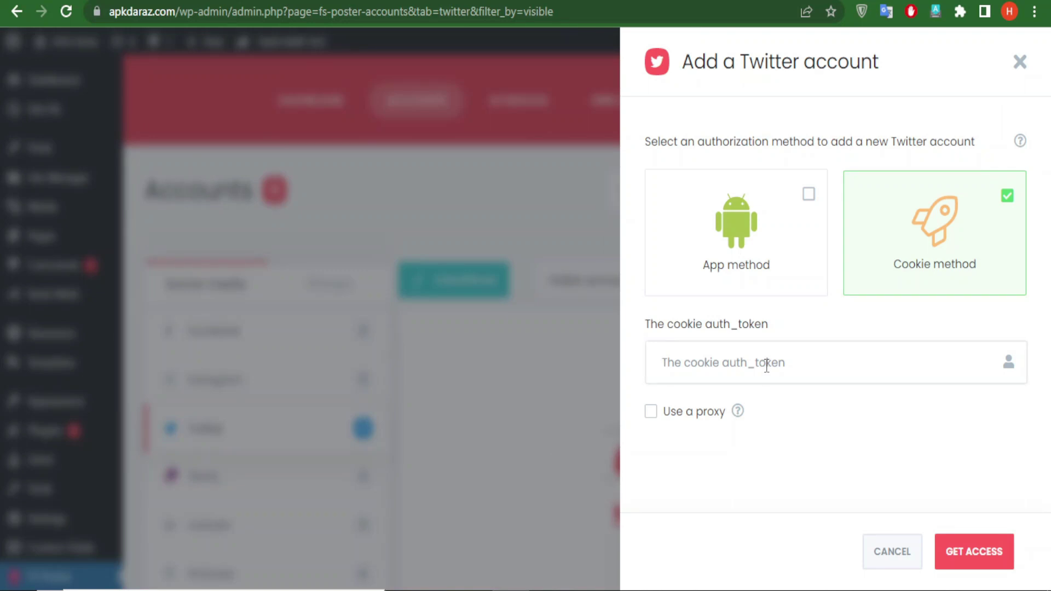
Step: Paste the Twitter auth_token into the cookie field in FS Poster, get access and close the add-account form
click(766, 366)
key(ctrl+v)
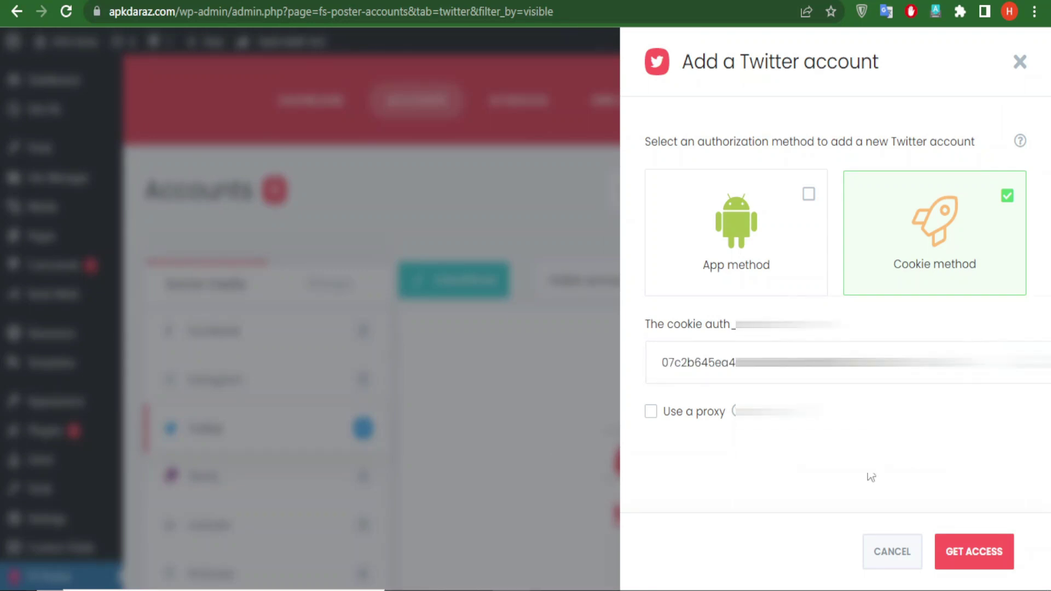
click(977, 544)
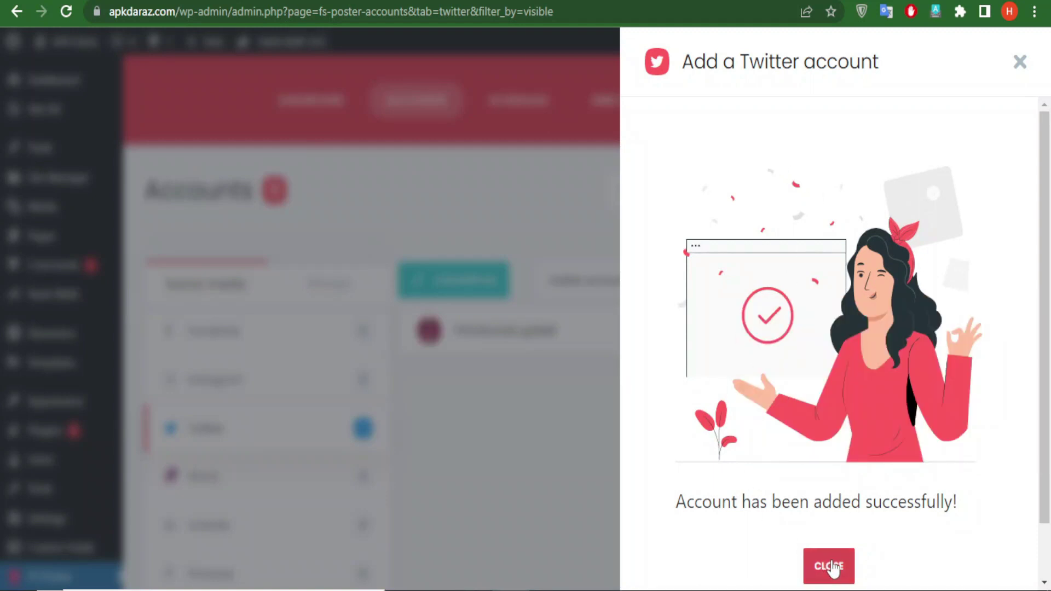
click(829, 566)
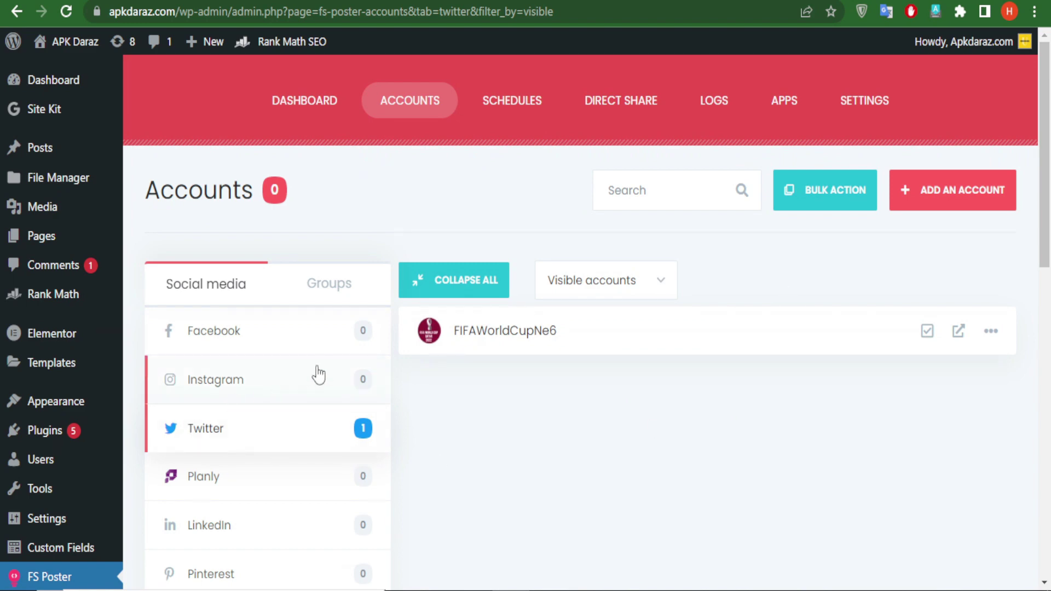
Step: Open the form for adding a Facebook account and select the Cookie method to examine its c_user and xs fields
click(243, 333)
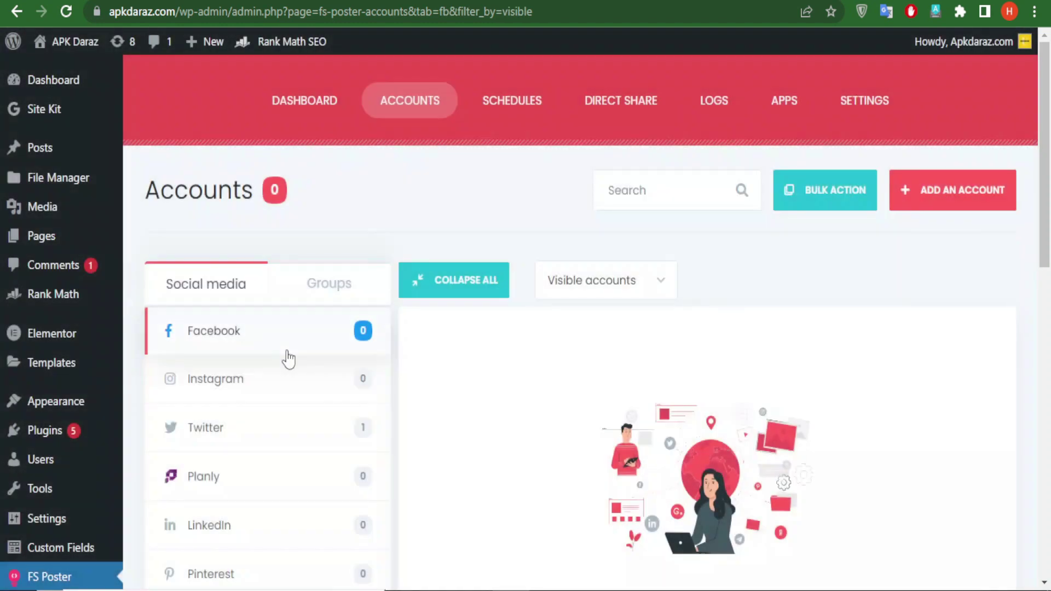
click(962, 191)
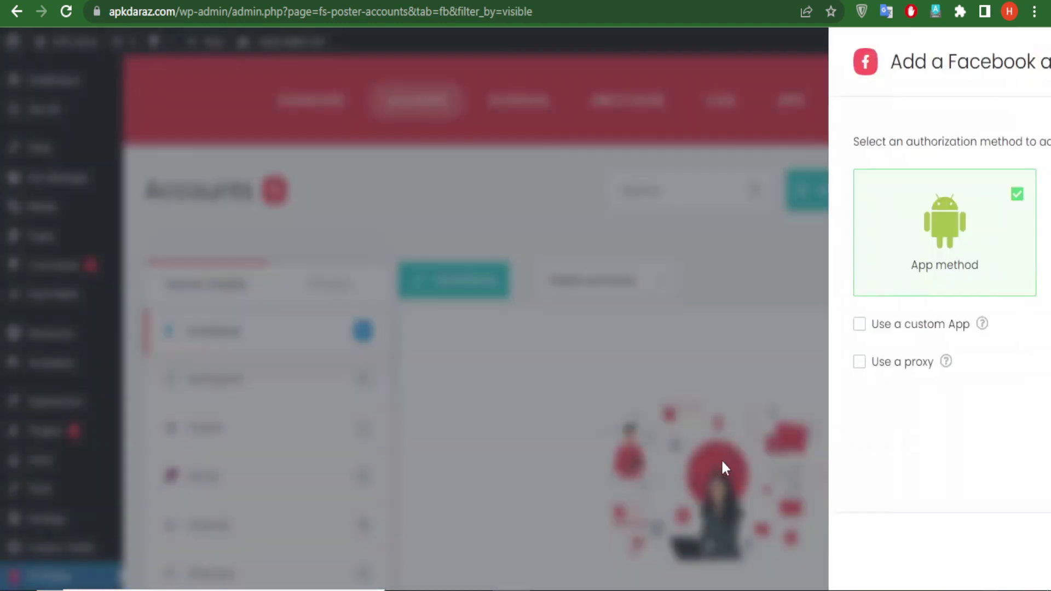
click(922, 260)
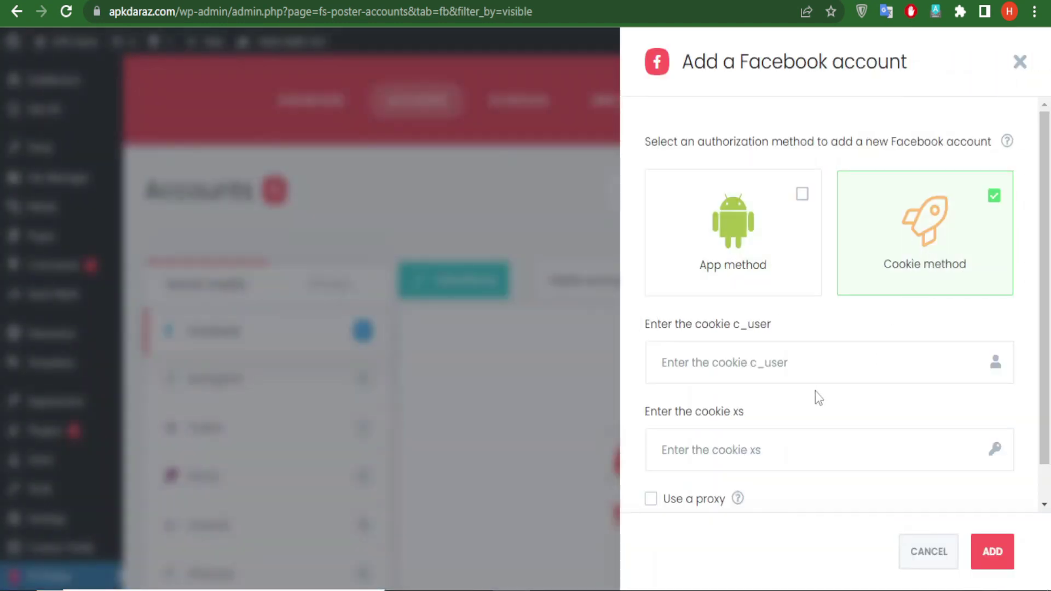
scroll(816, 396, down, 1)
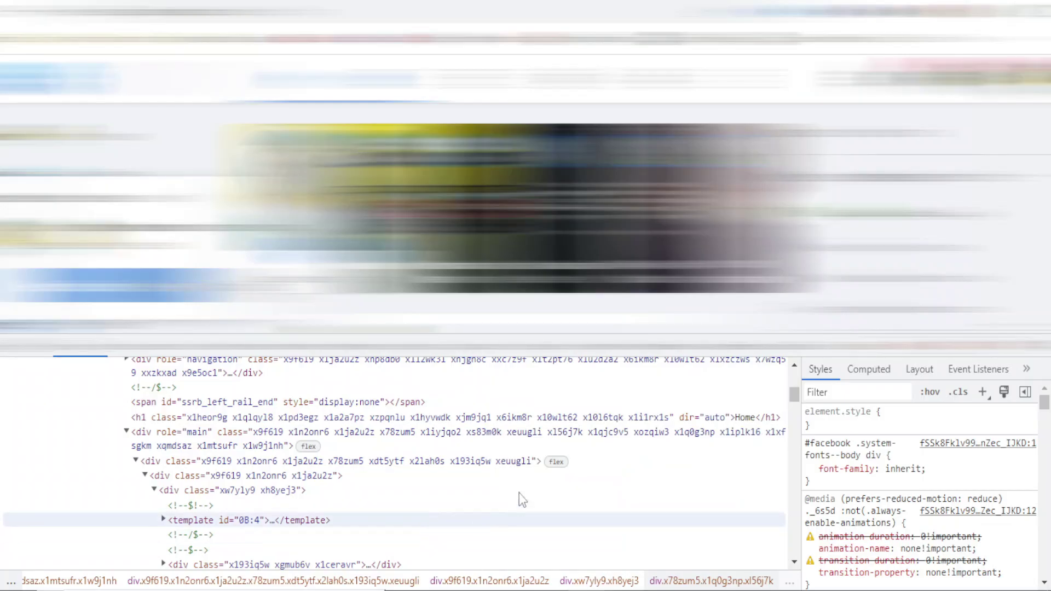
scroll(236, 513, up, 5)
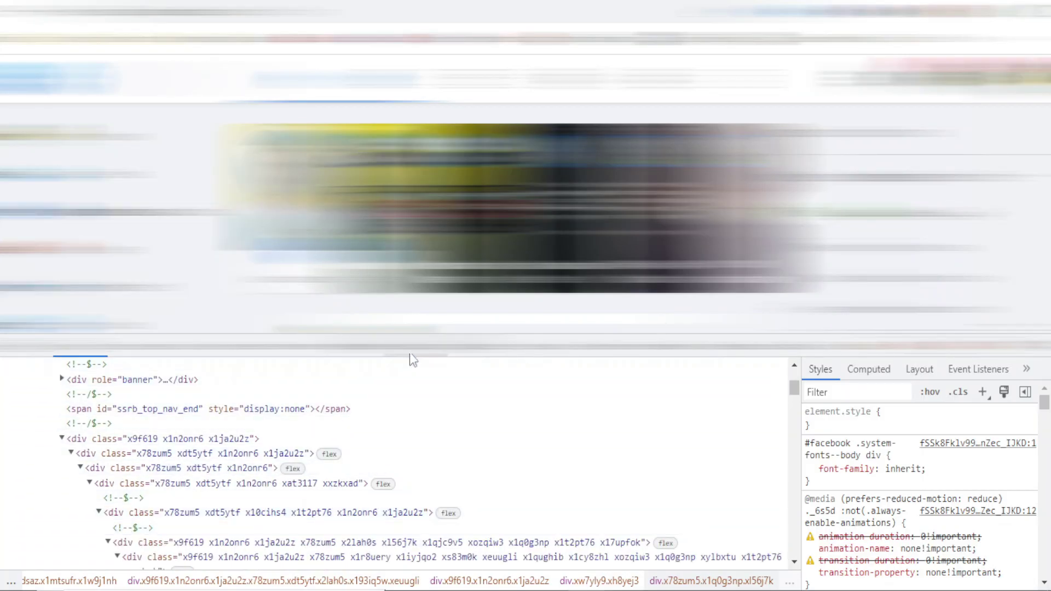
click(412, 353)
scroll(23, 471, down, 2)
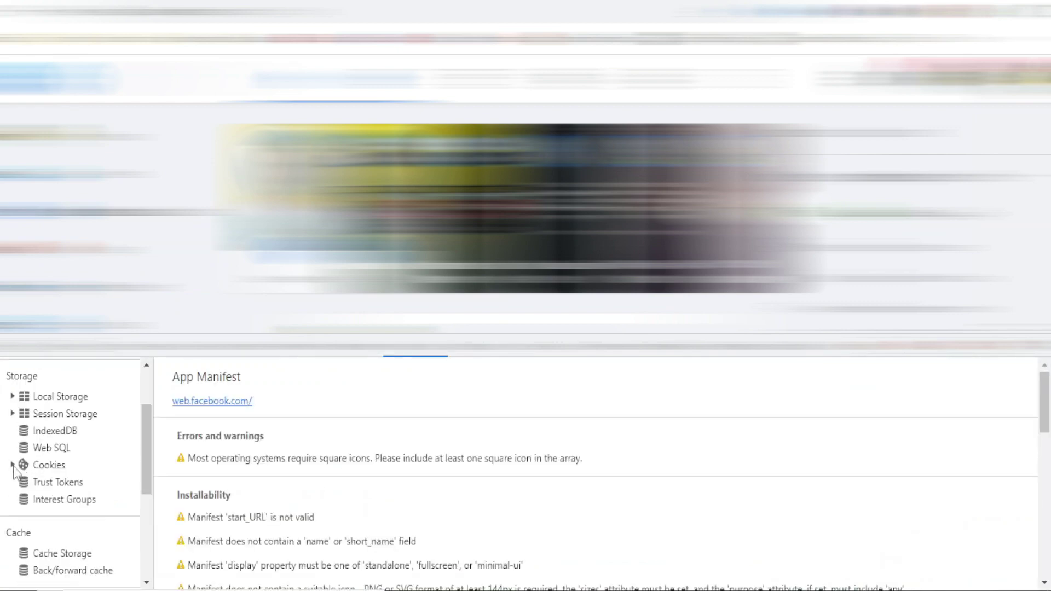
click(13, 465)
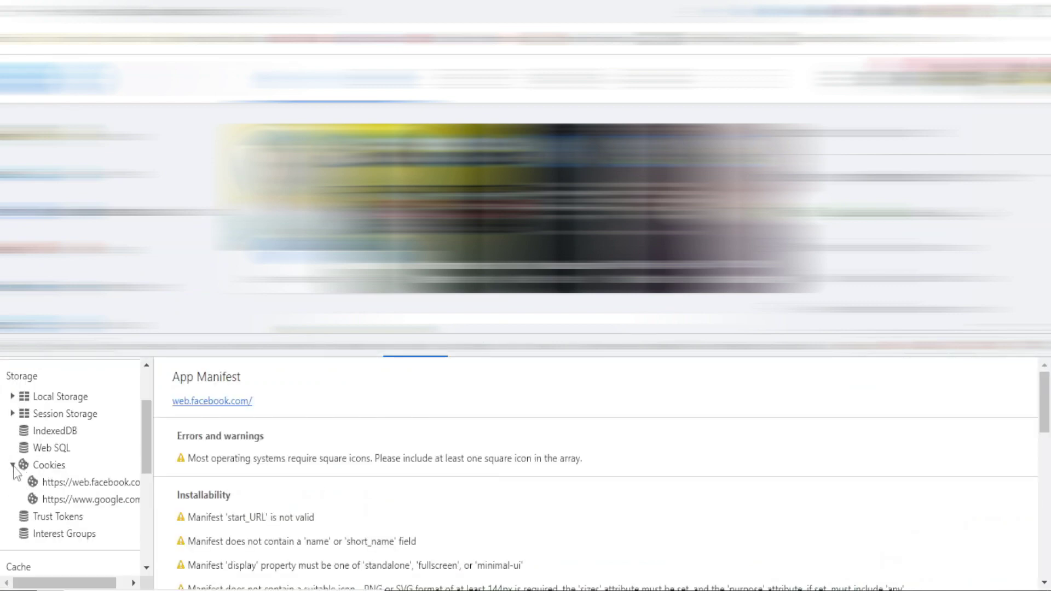
click(90, 482)
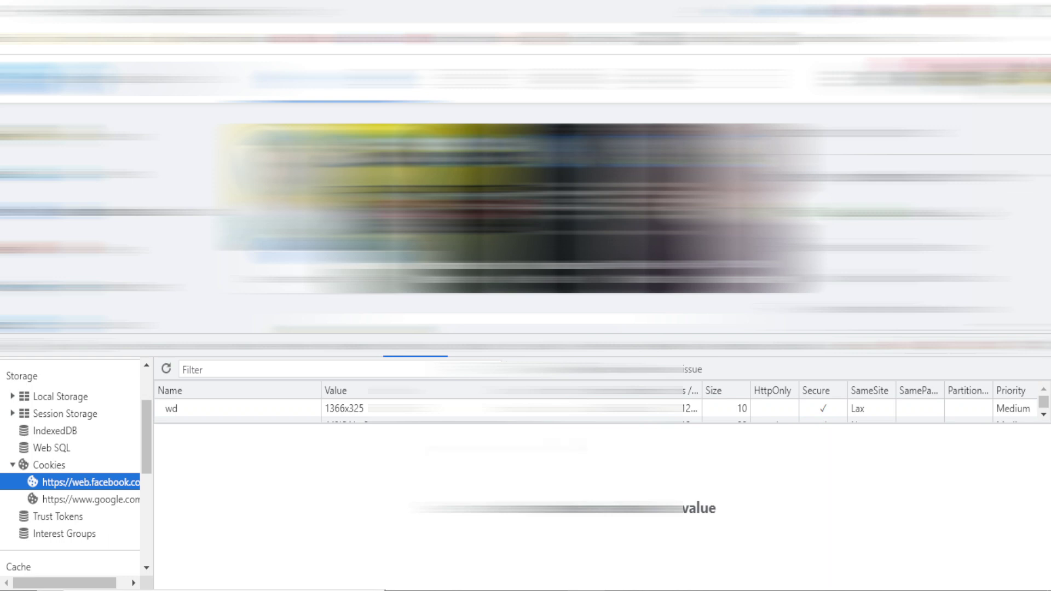
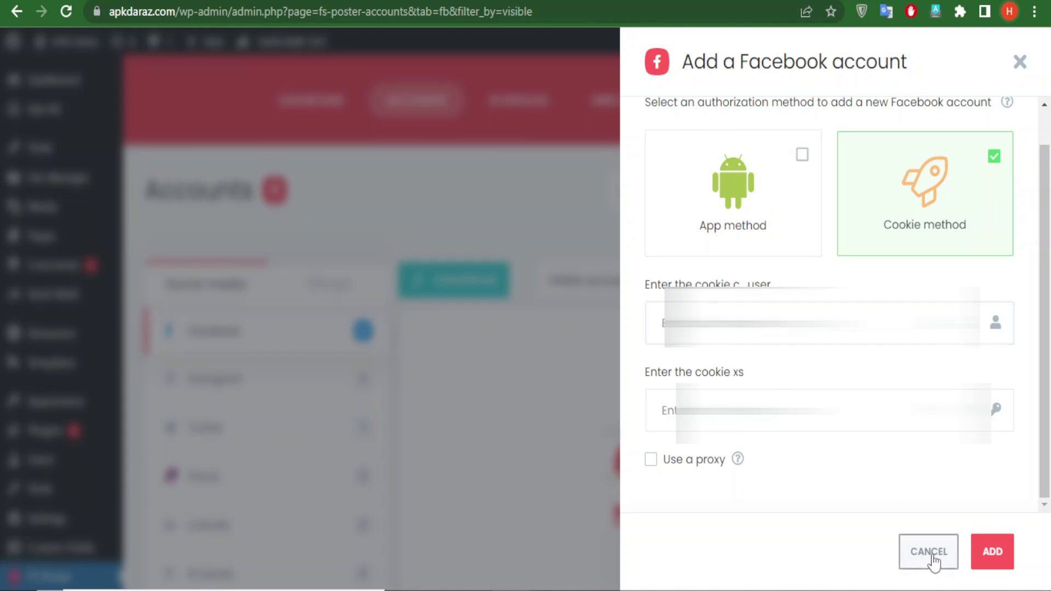
click(928, 551)
Step: Open the form for adding an Instagram account and compare its Login & password method with the Cookie method
click(264, 380)
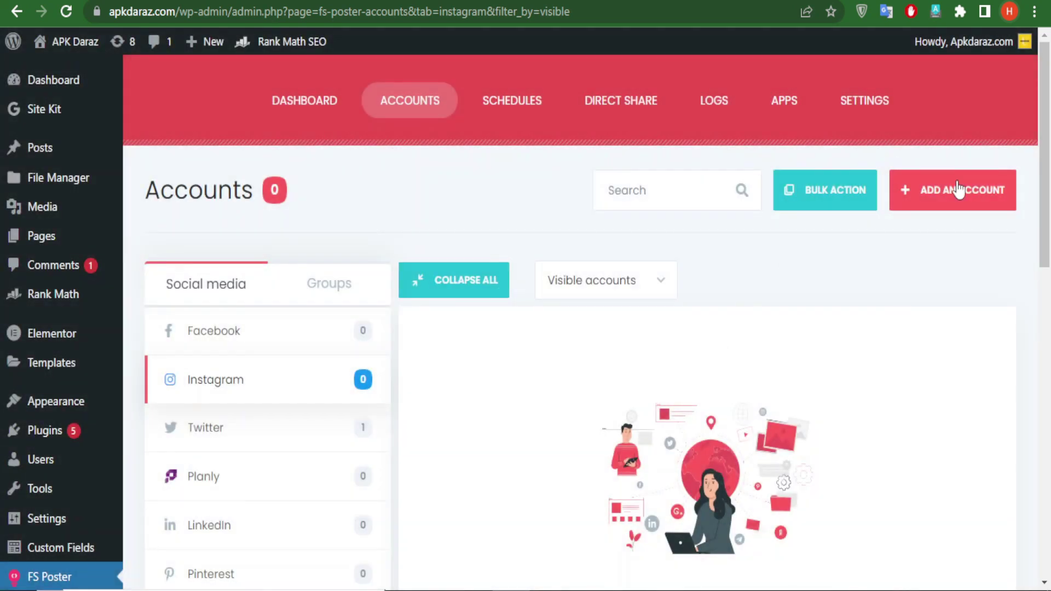
click(930, 191)
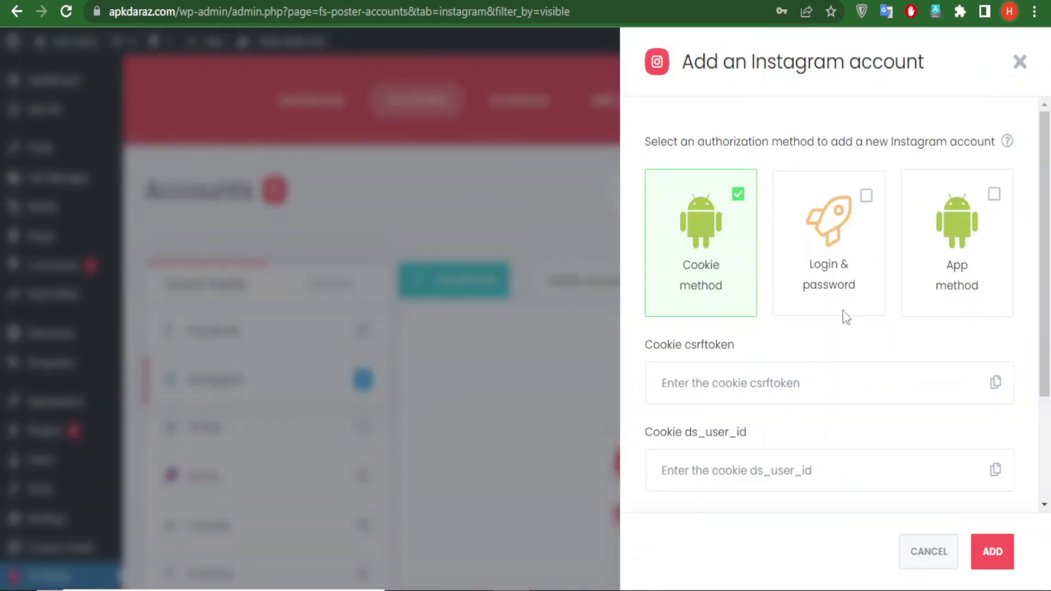
click(831, 284)
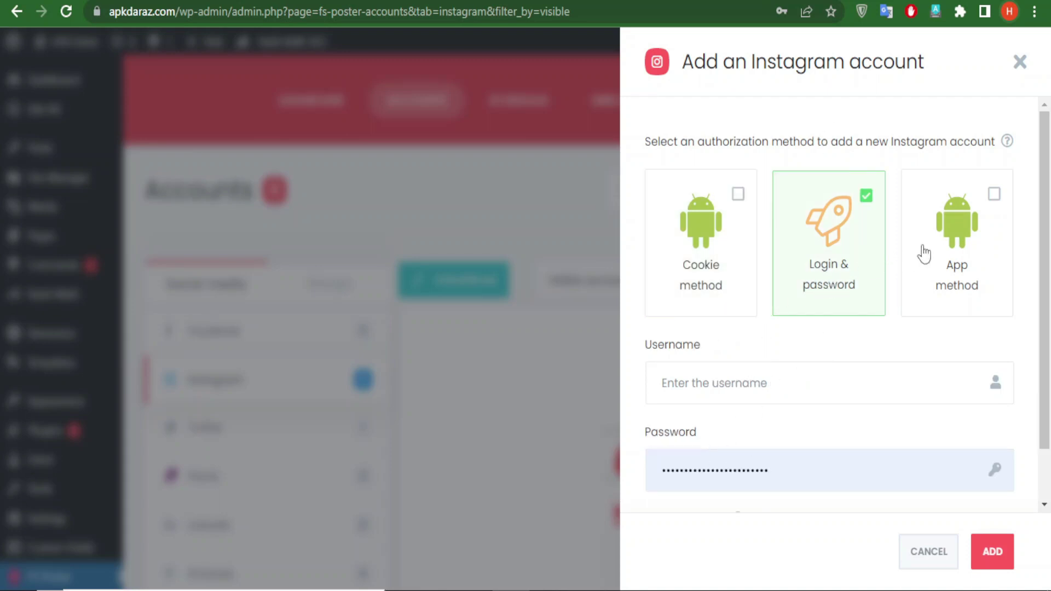
click(706, 285)
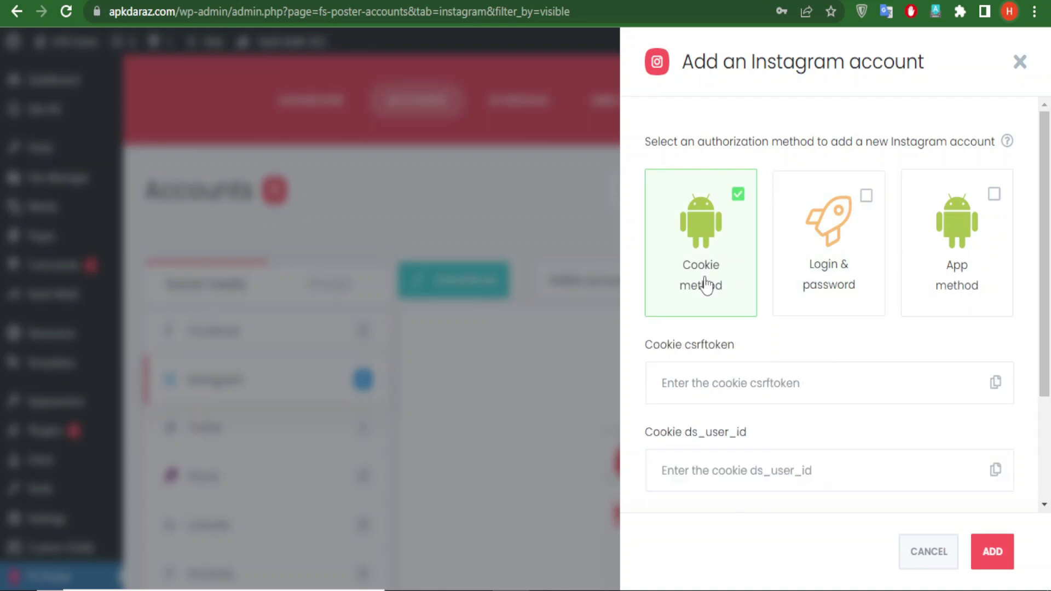
Step: Examine the csrftoken, ds_user_id and sessionid fields of Instagram's Cookie method and cancel the form
scroll(706, 422, down, 2)
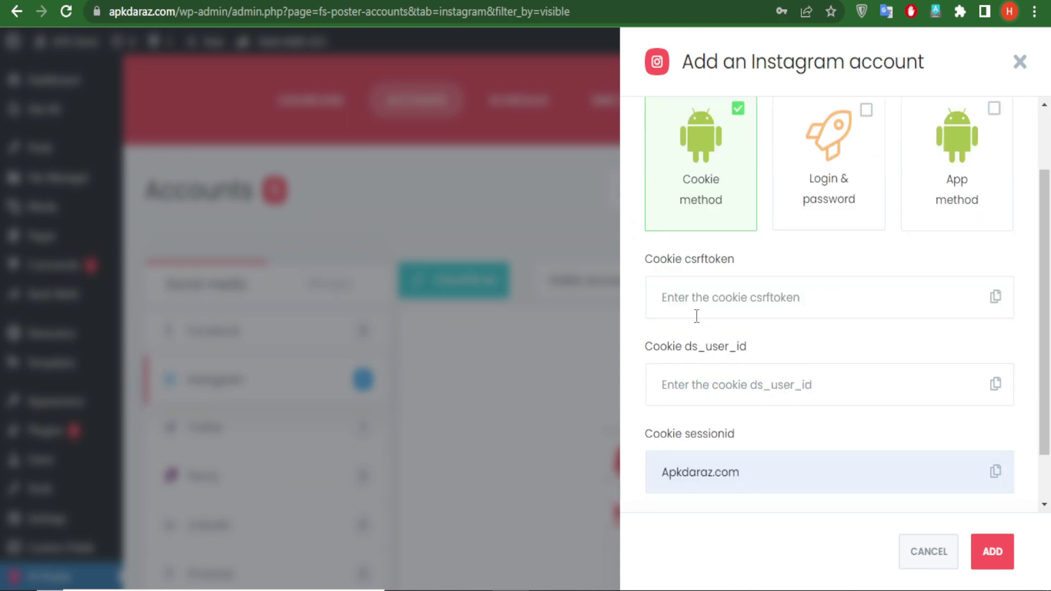
scroll(714, 416, down, 2)
scroll(753, 416, up, 2)
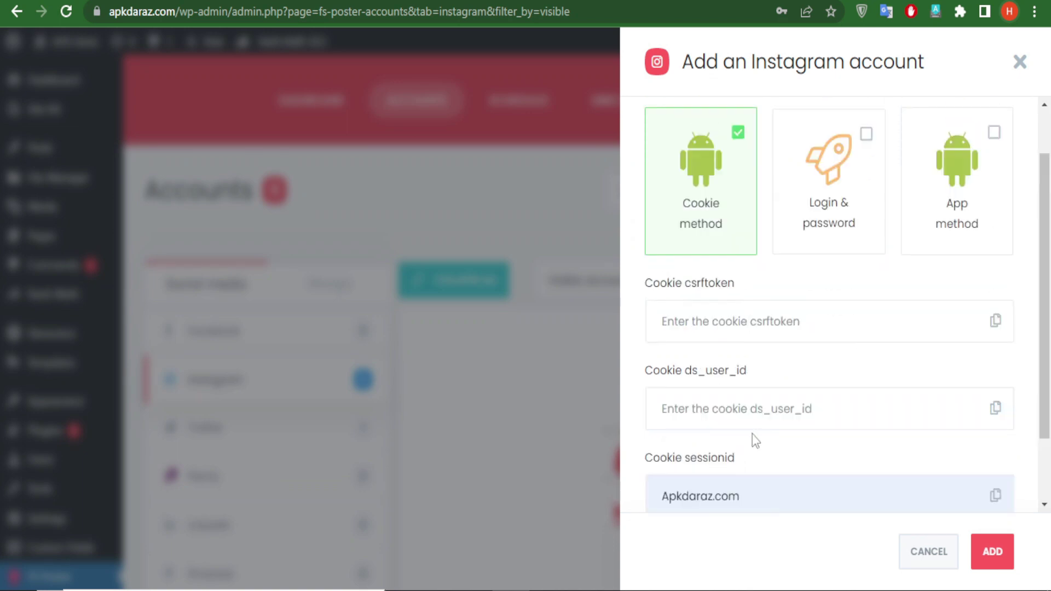
scroll(730, 414, up, 1)
drag(749, 356, 810, 360)
click(810, 360)
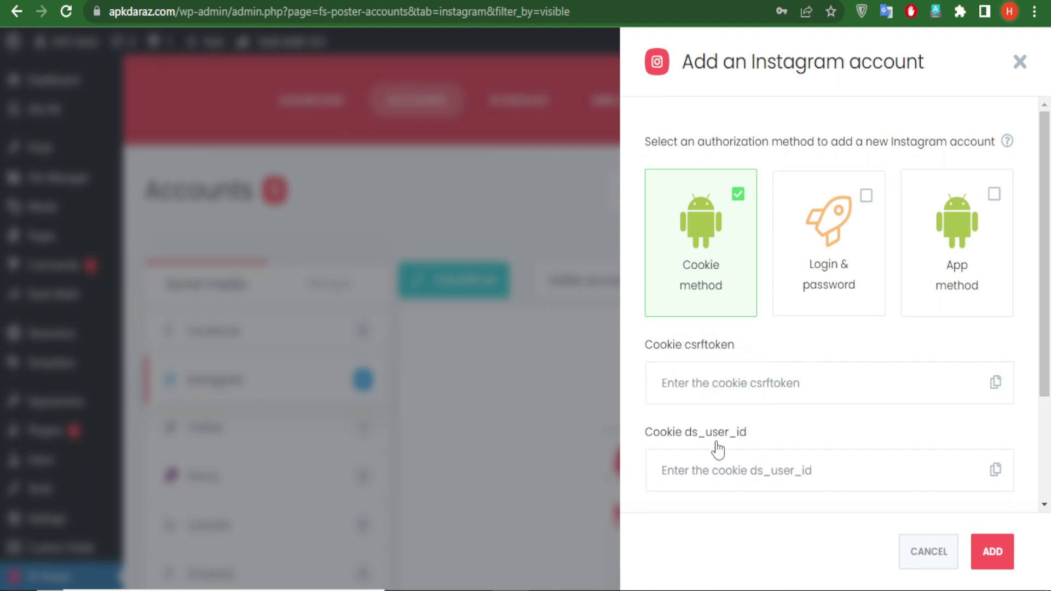
scroll(733, 383, down, 2)
scroll(747, 383, up, 1)
click(930, 561)
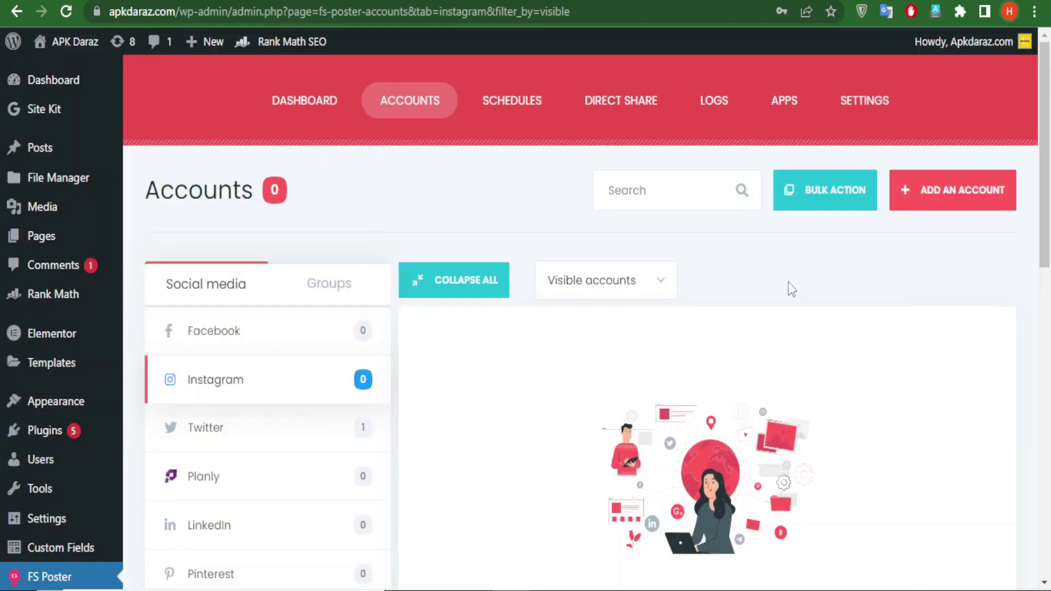
scroll(544, 421, down, 5)
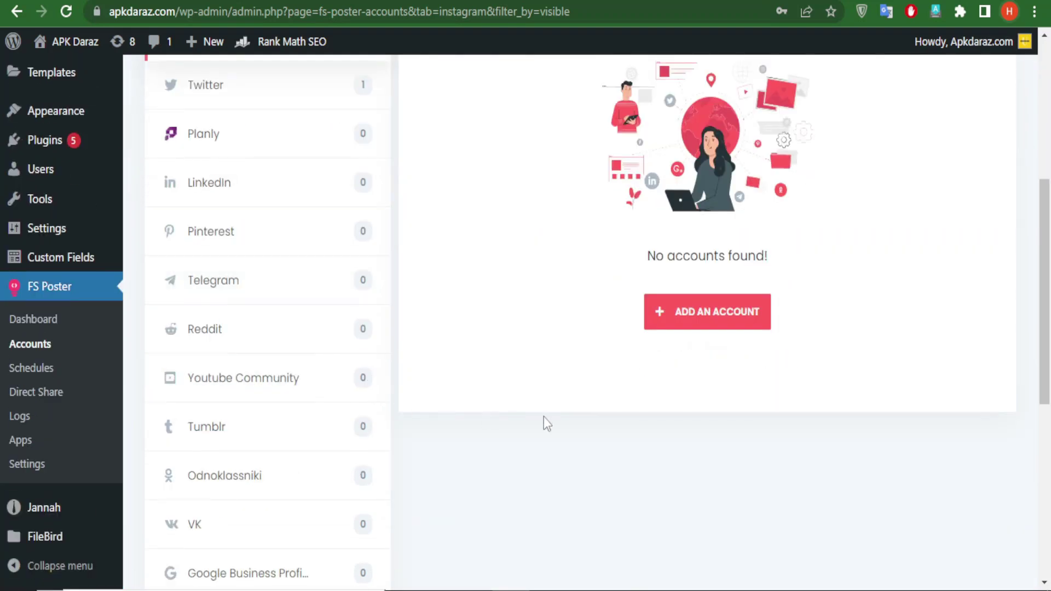
scroll(602, 394, up, 5)
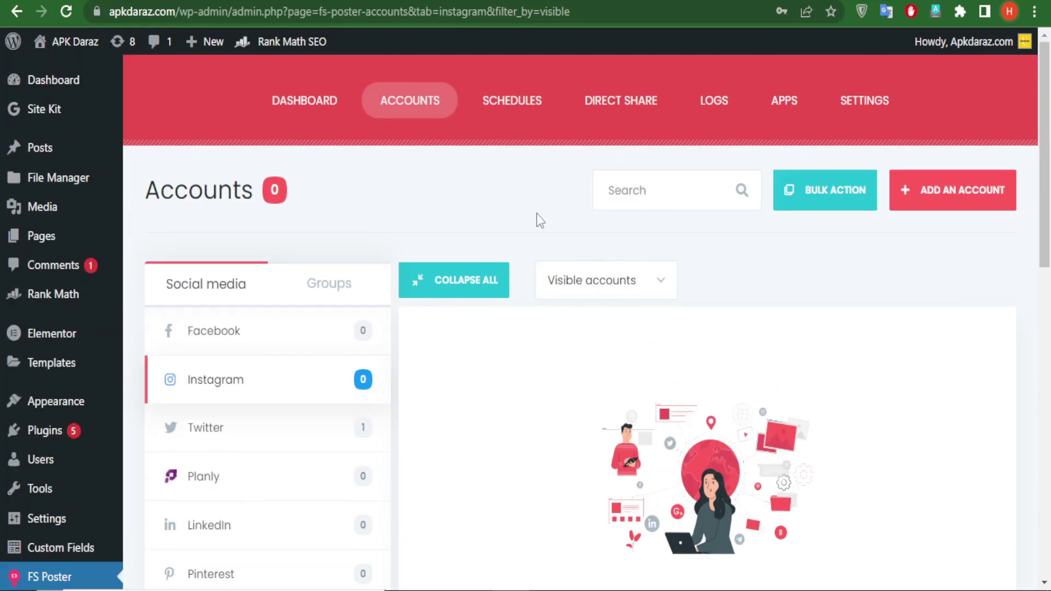